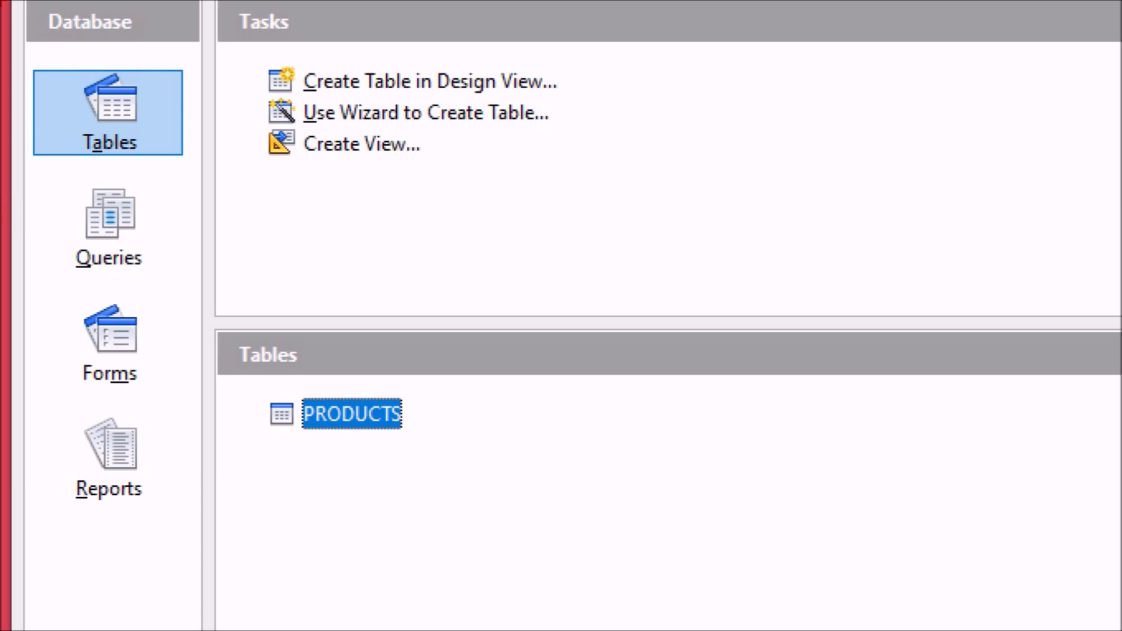
pyautogui.moveTo(60, 95); pyautogui.dragTo(175, 57)
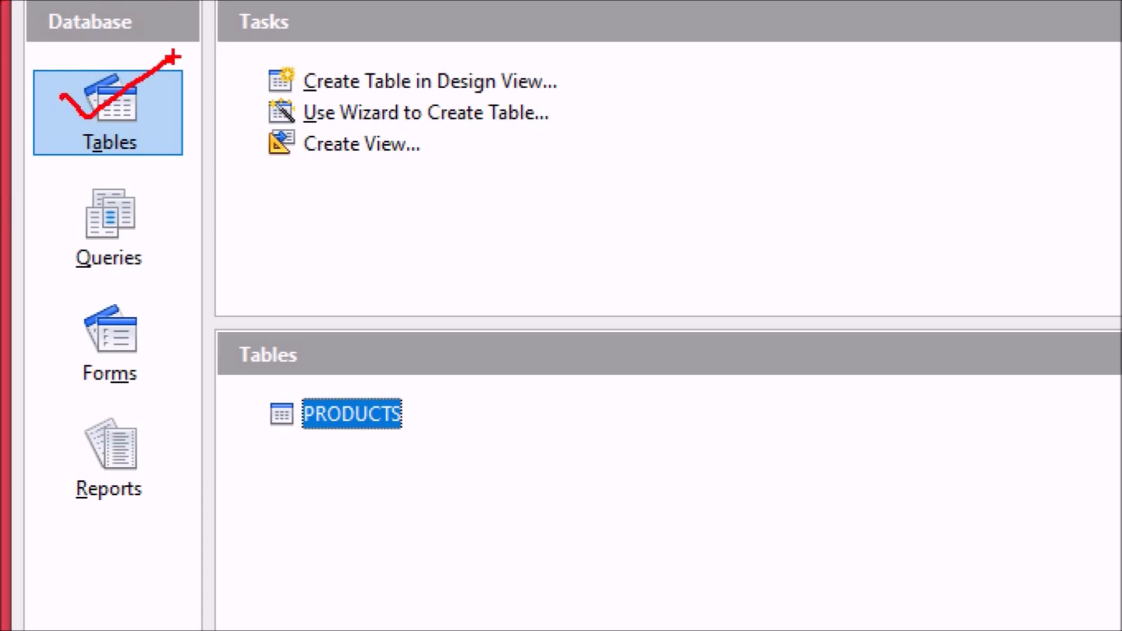
pyautogui.moveTo(75, 209); pyautogui.dragTo(181, 181)
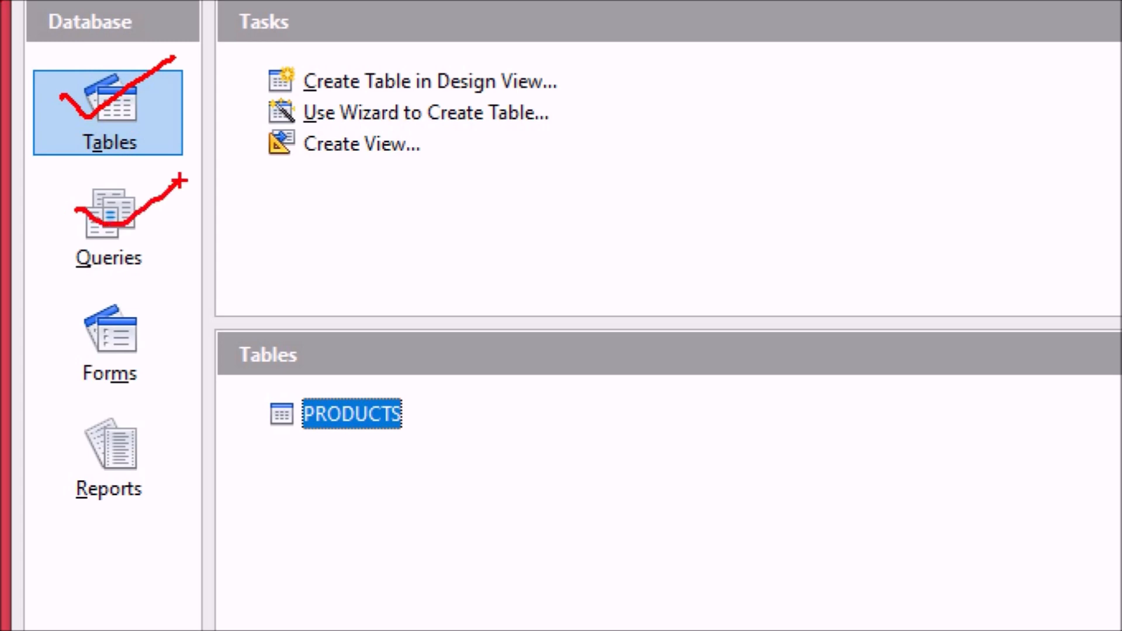
pyautogui.moveTo(35, 289); pyautogui.dragTo(184, 388)
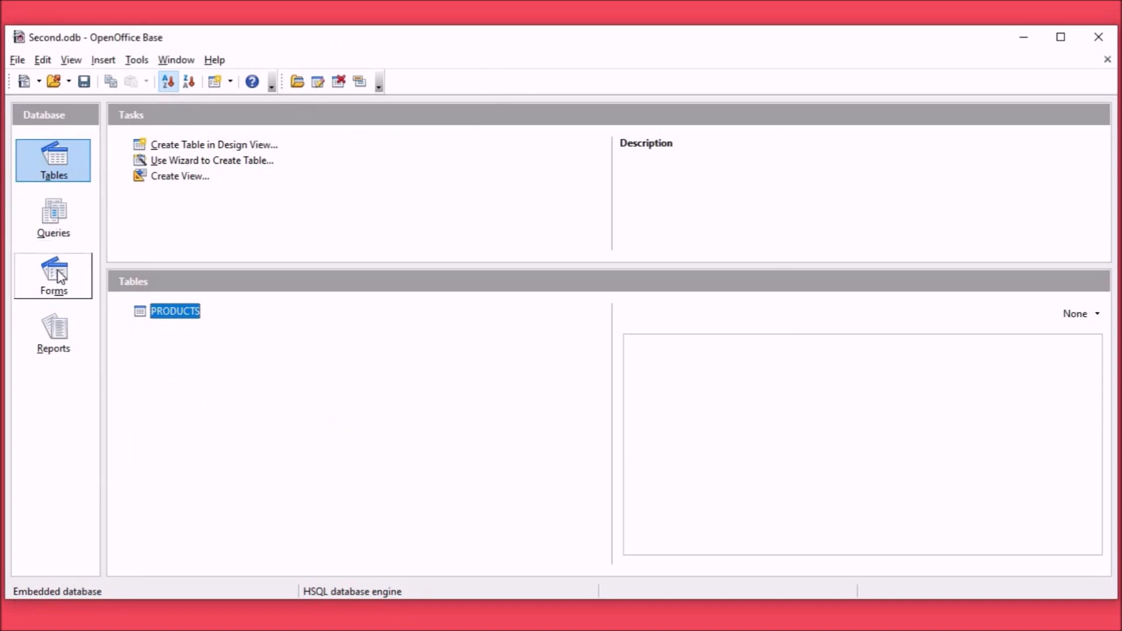
# Step: Show the forms of the Second.odb database and start the wizard for creating a form
pyautogui.click(57, 275)
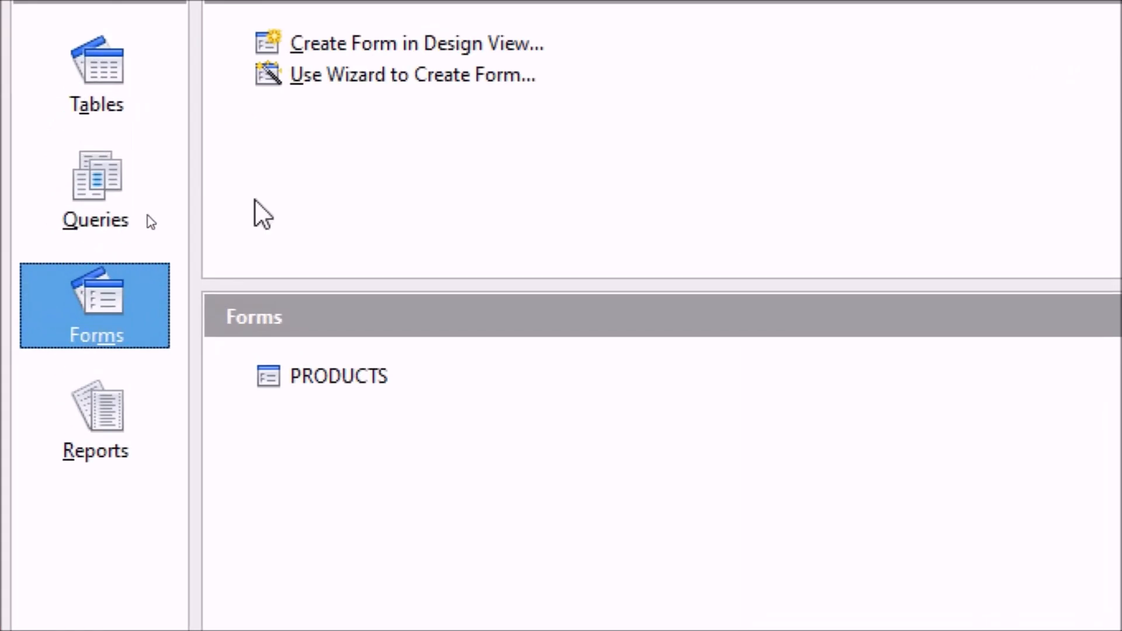
pyautogui.hotkey('ctrl', '2')
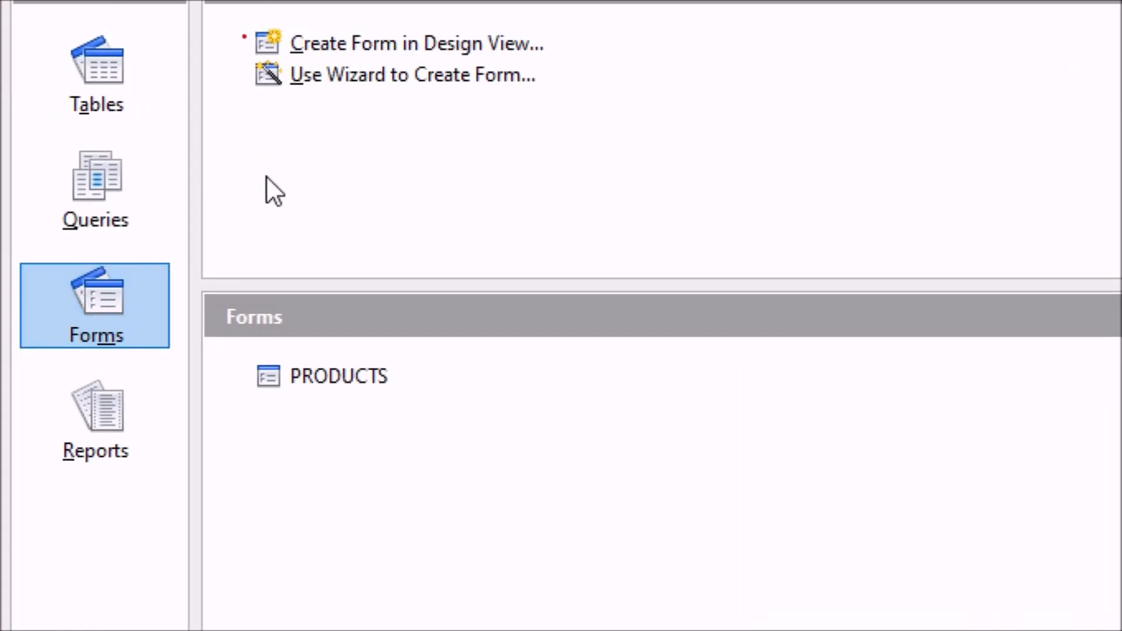
pyautogui.moveTo(242, 37); pyautogui.dragTo(310, 11)
pyautogui.moveTo(216, 70)
pyautogui.mouseDown()
pyautogui.moveTo(231, 87)
pyautogui.moveTo(293, 47)
pyautogui.mouseUp()
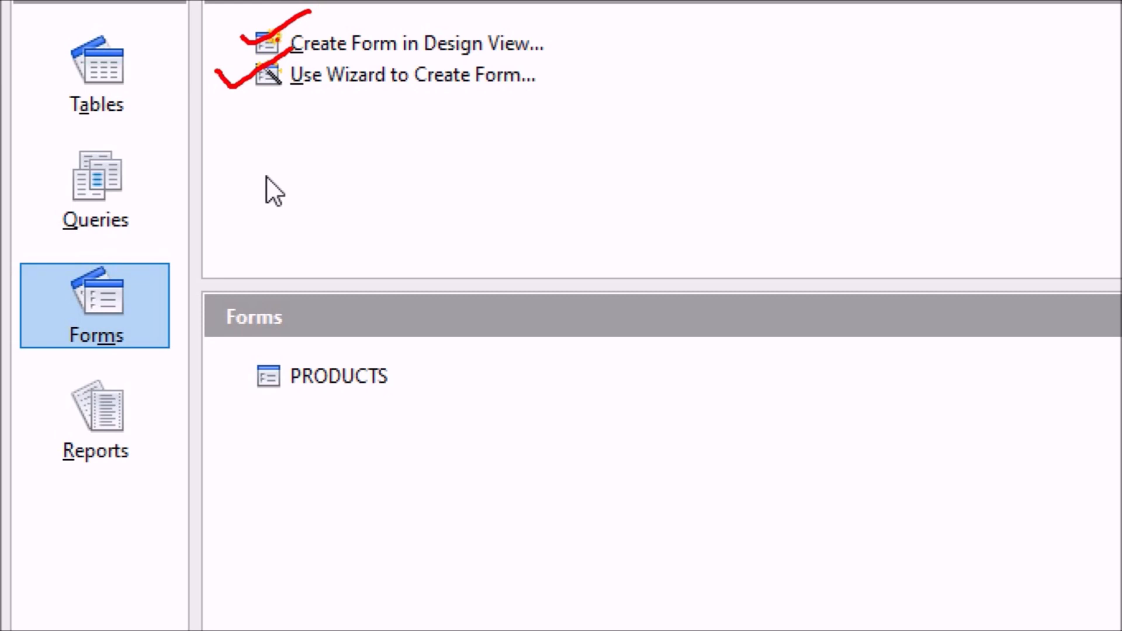
pyautogui.moveTo(238, 49); pyautogui.dragTo(402, 119)
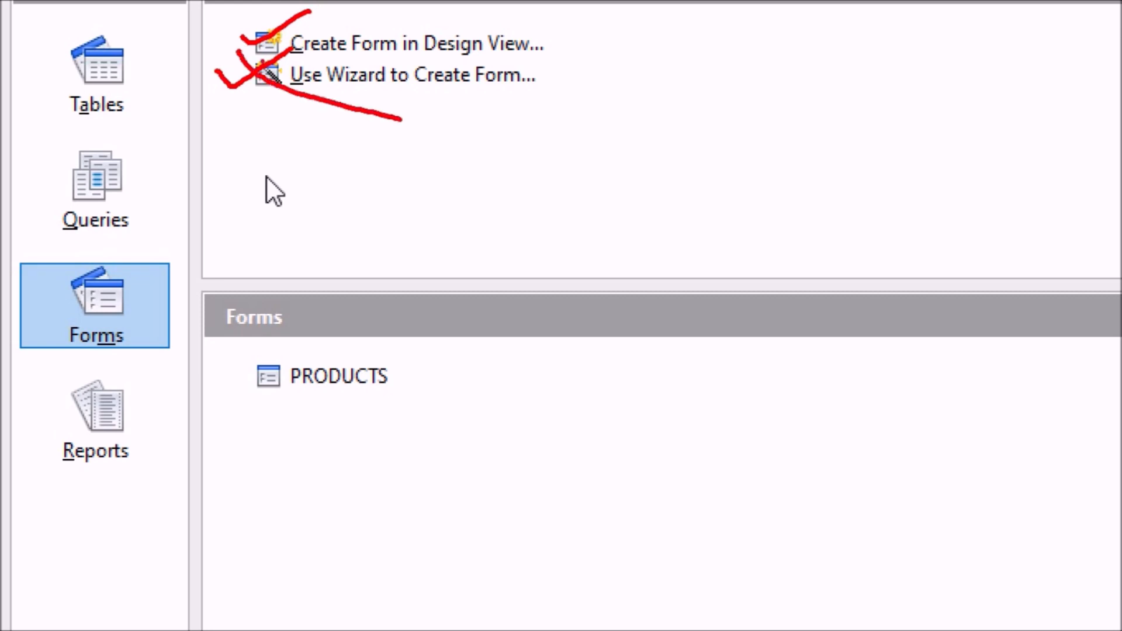
pyautogui.moveTo(250, 59)
pyautogui.mouseDown()
pyautogui.moveTo(308, 100)
pyautogui.moveTo(536, 137)
pyautogui.mouseUp()
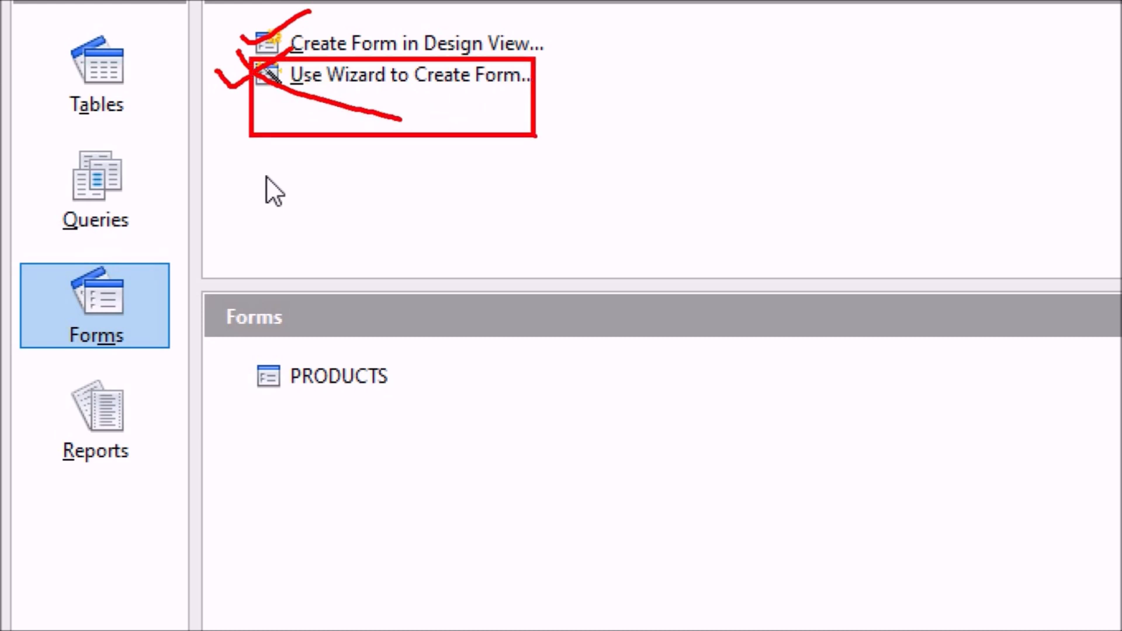
pyautogui.press('Escape')
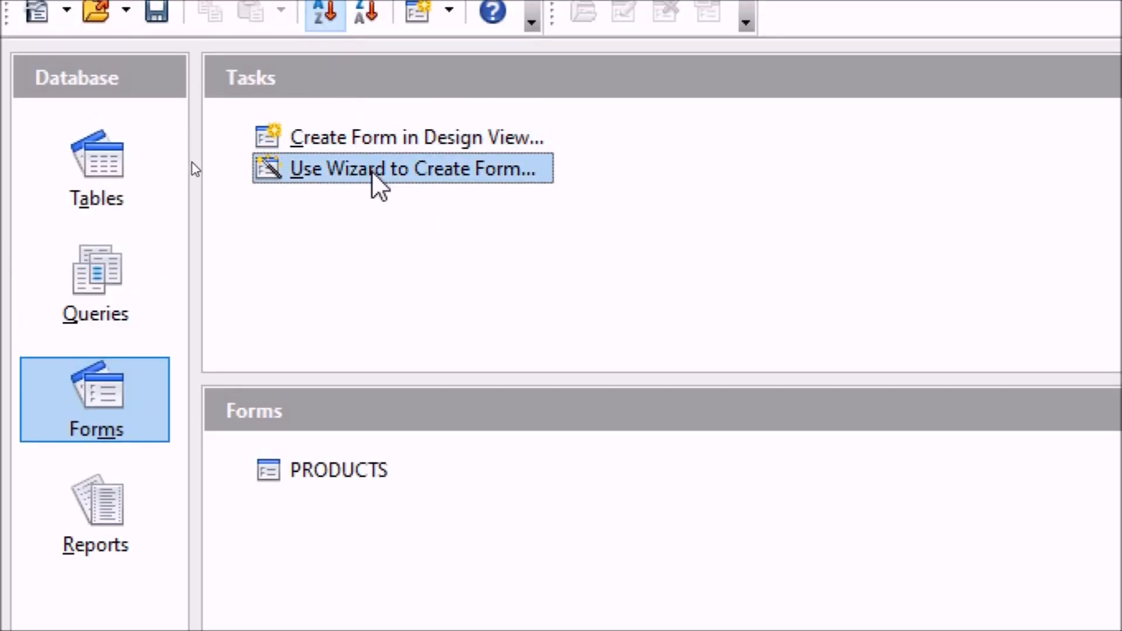
pyautogui.click(379, 186)
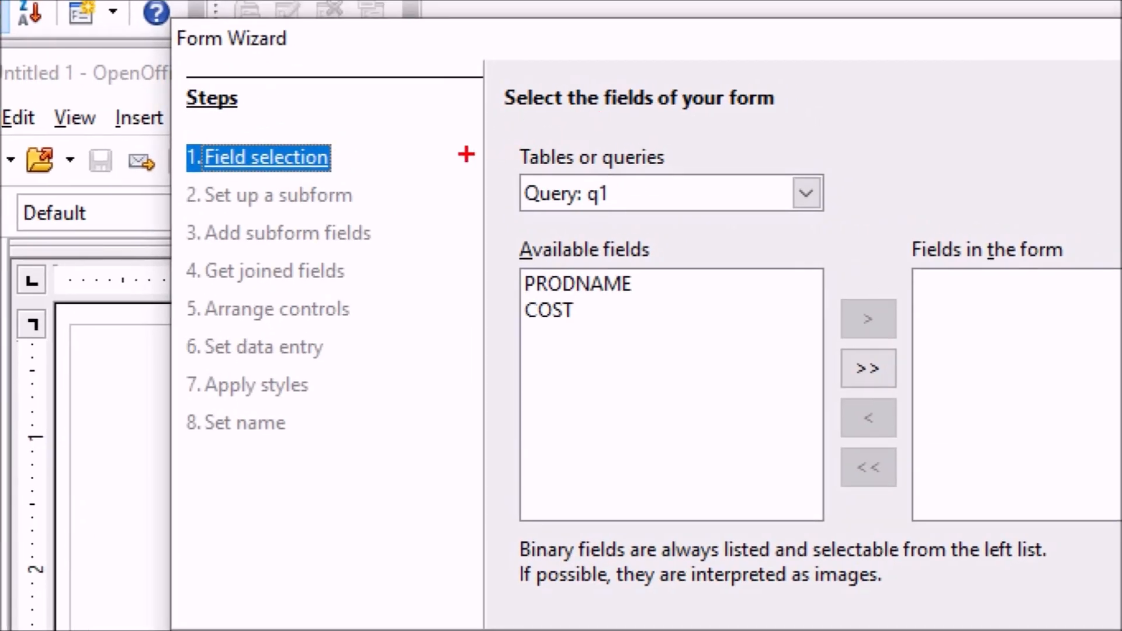
# Step: Choose Table: PRODUCTS as the source of the form's fields
pyautogui.moveTo(494, 129)
pyautogui.mouseDown()
pyautogui.moveTo(575, 230)
pyautogui.moveTo(874, 297)
pyautogui.moveTo(888, 248)
pyautogui.mouseUp()
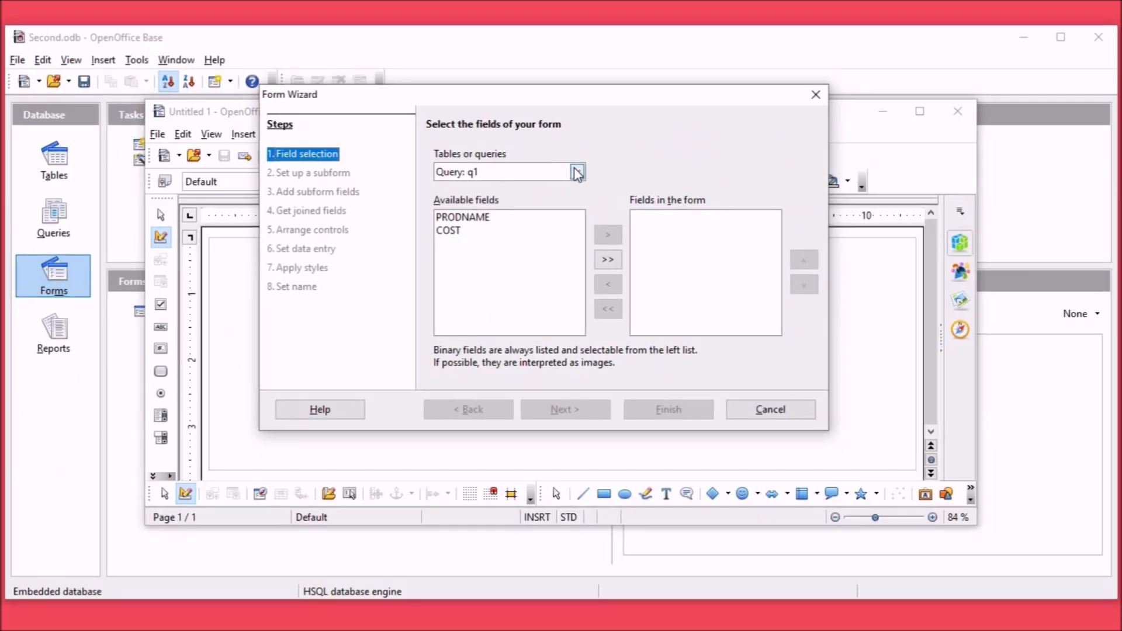
pyautogui.click(577, 172)
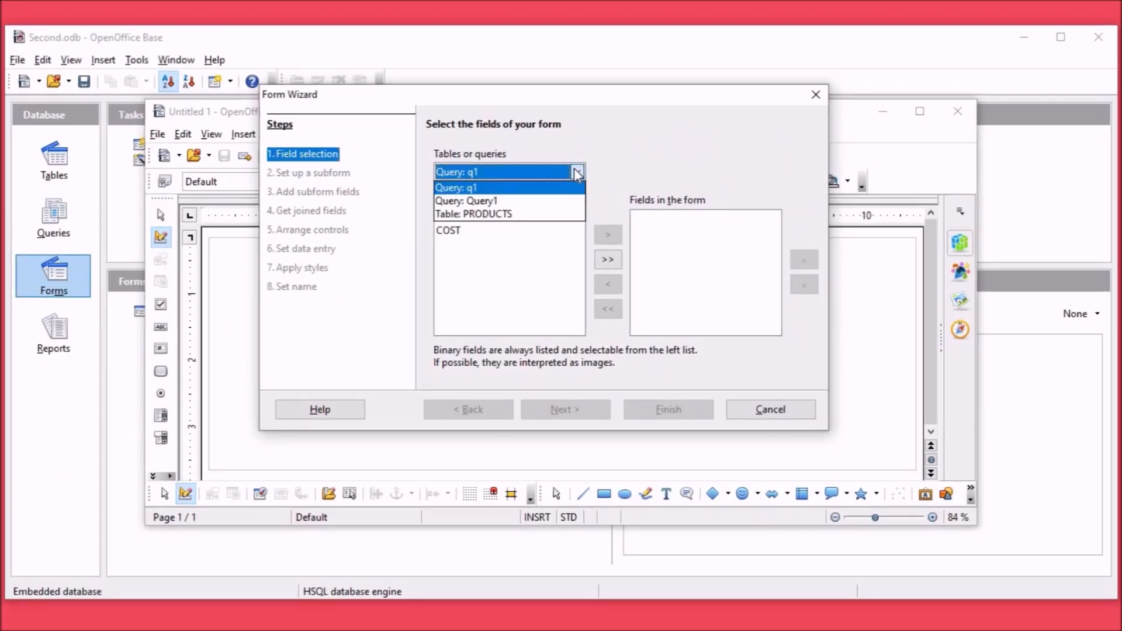
pyautogui.click(500, 215)
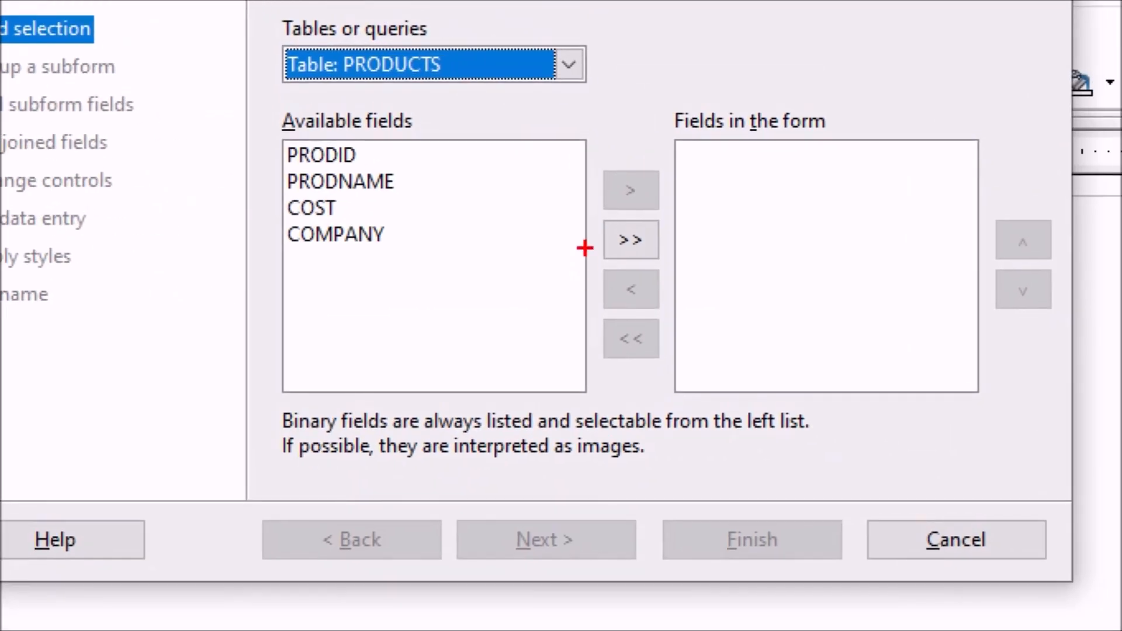
pyautogui.moveTo(587, 237); pyautogui.dragTo(645, 206)
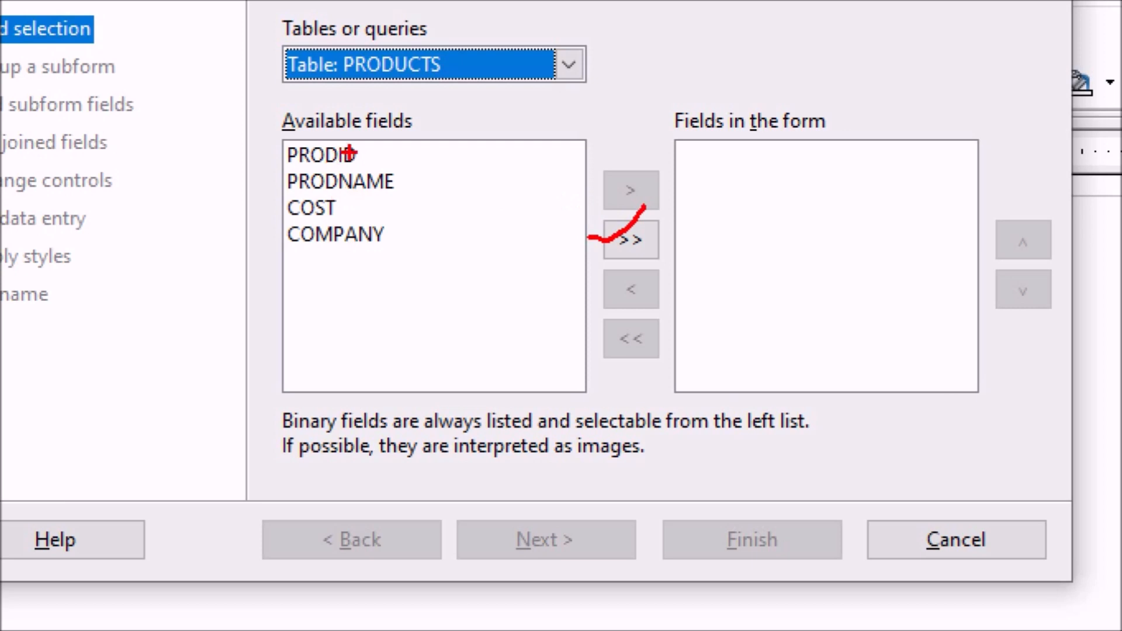
pyautogui.press('Escape')
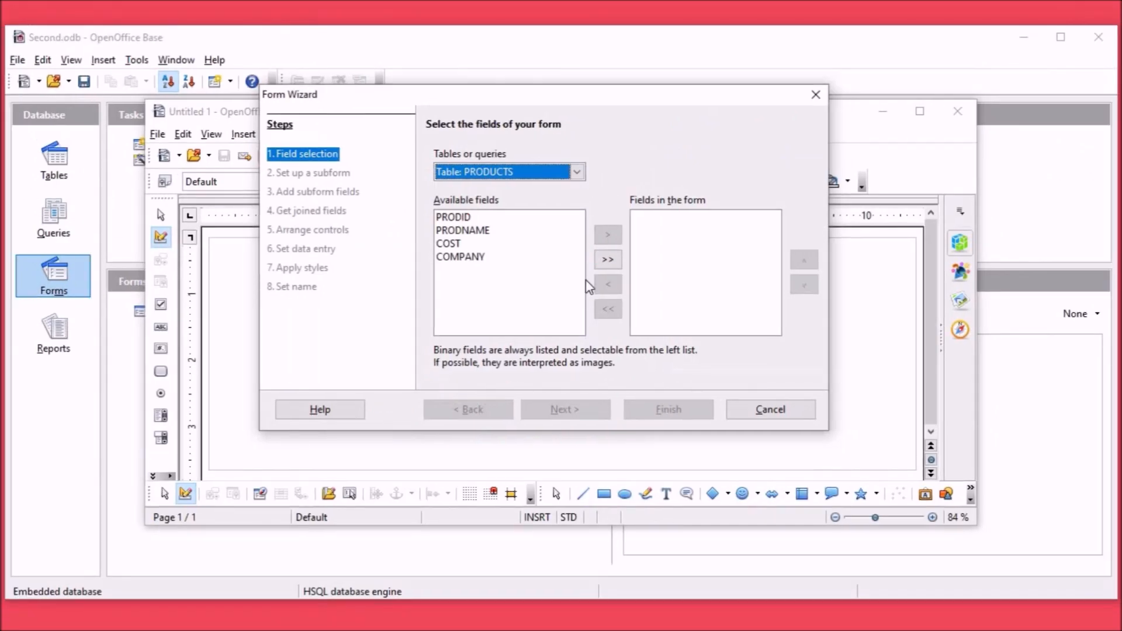
pyautogui.hotkey('ctrl', '1')
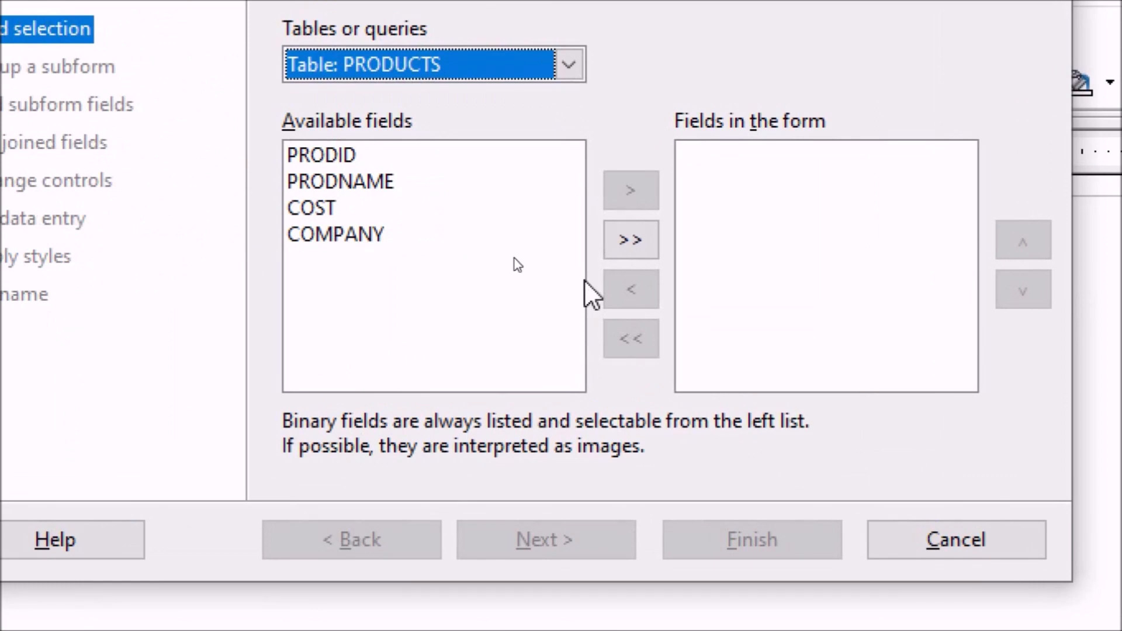
# Step: Add the PRODID, PRODNAME, COST and COMPANY fields to the form and continue without adding a subform
pyautogui.click(307, 183)
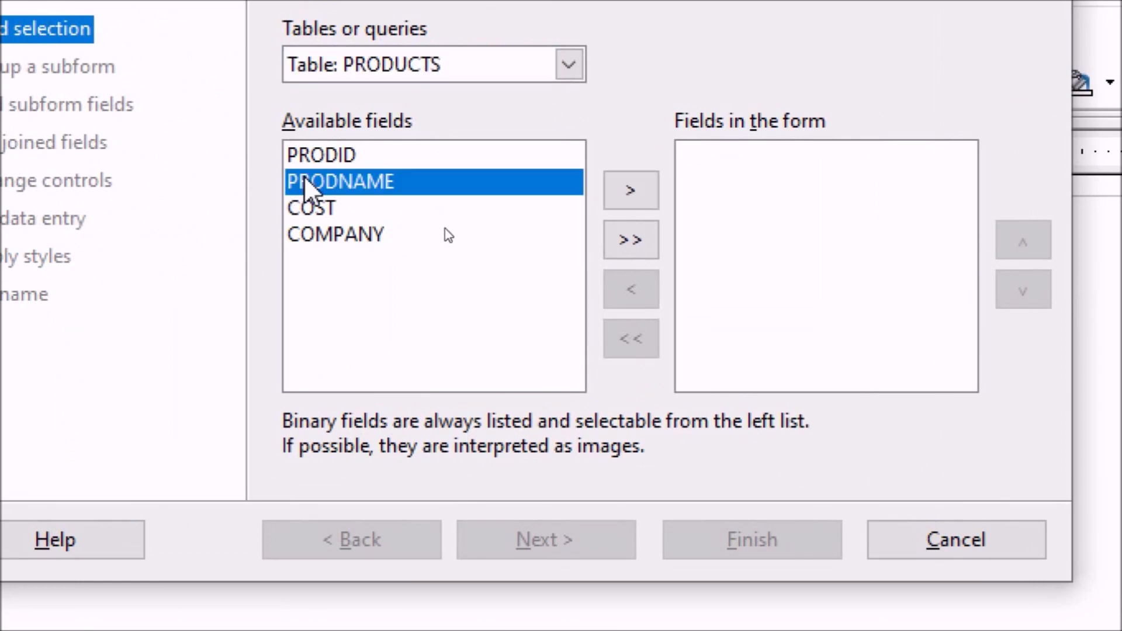
pyautogui.click(638, 206)
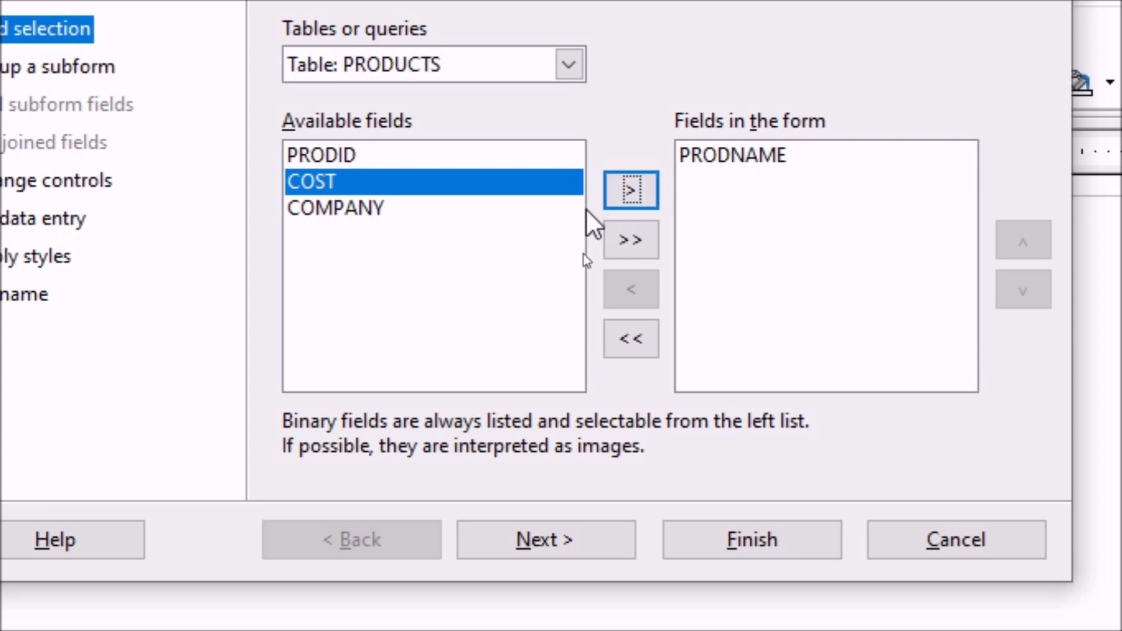
pyautogui.click(630, 234)
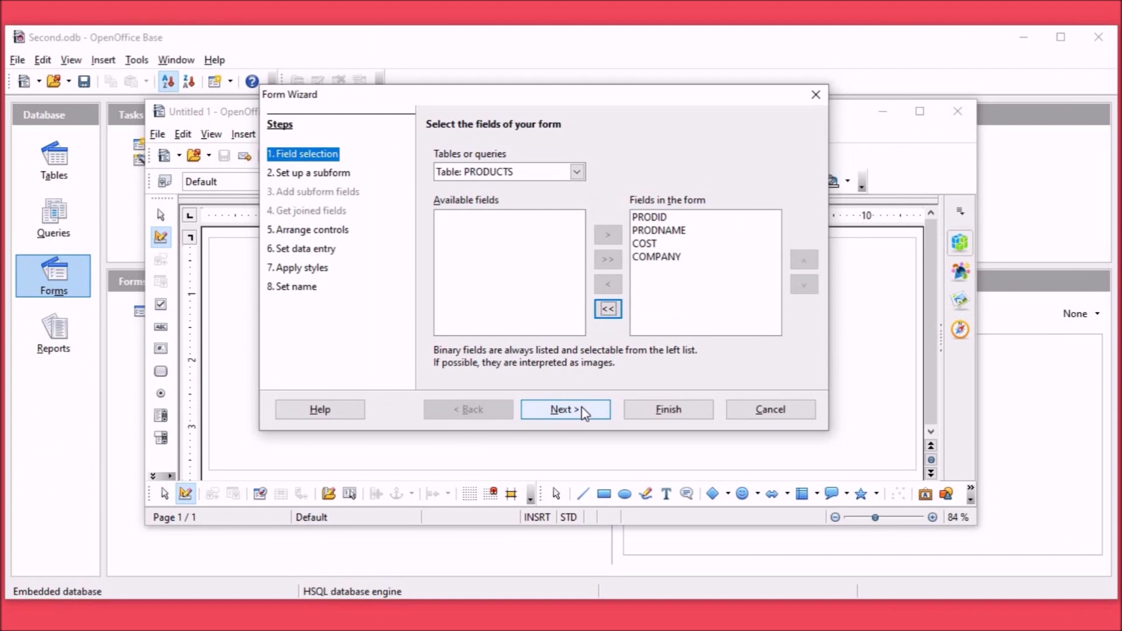
pyautogui.click(571, 416)
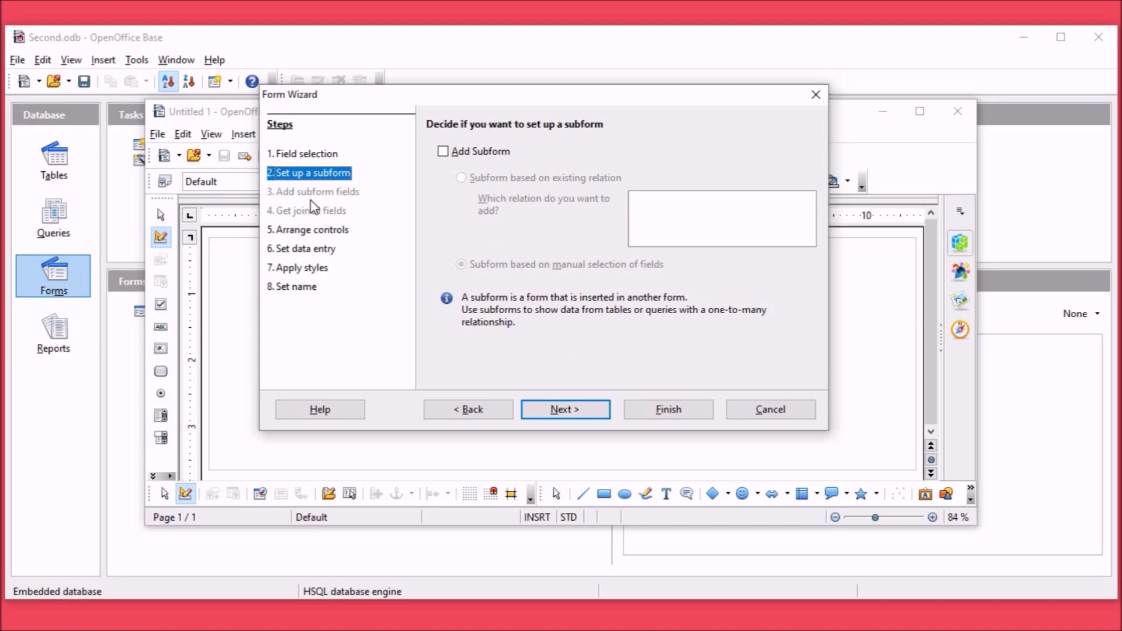
pyautogui.click(571, 416)
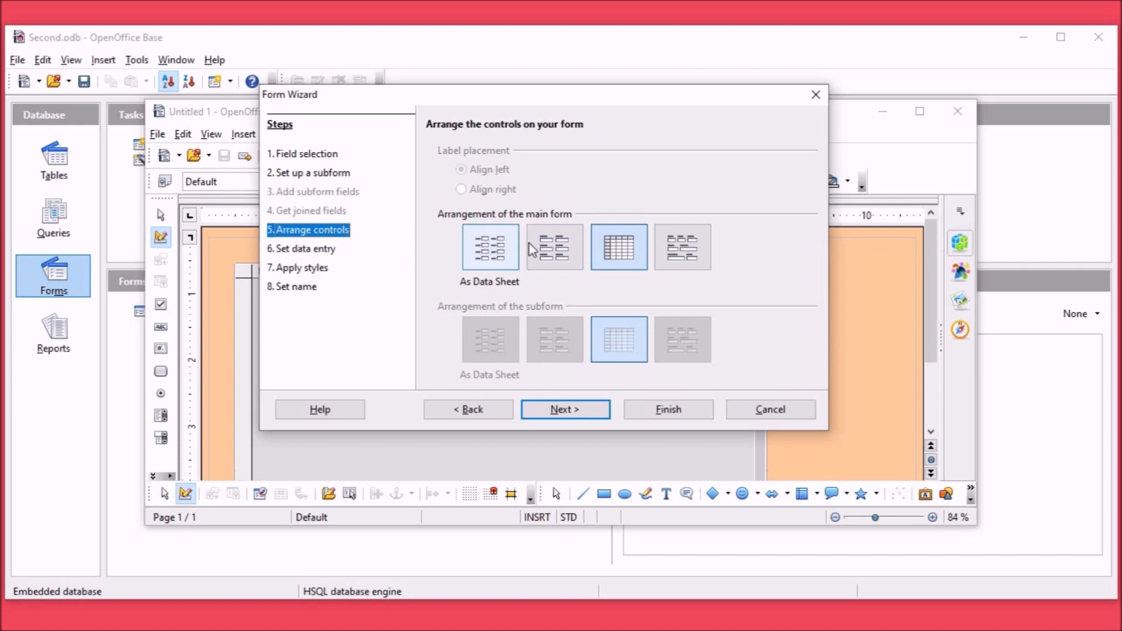
# Step: Move the wizard off the form preview, compare the columnar layouts, and arrange the main form as Columnar - Labels on Top
pyautogui.moveTo(701, 106); pyautogui.dragTo(1024, 51)
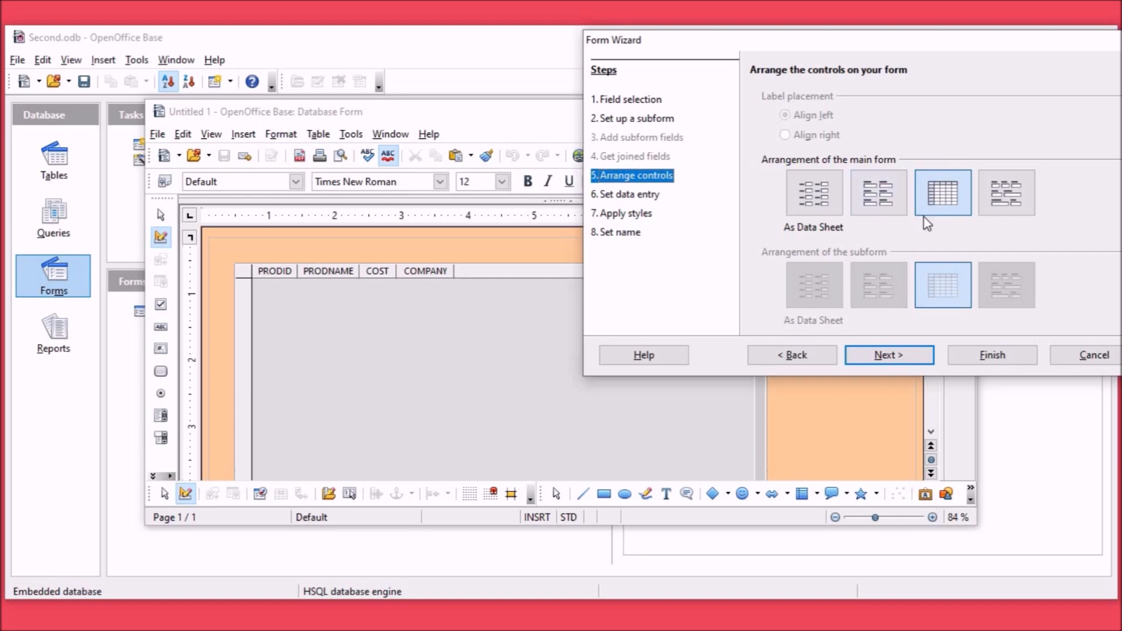
pyautogui.click(876, 208)
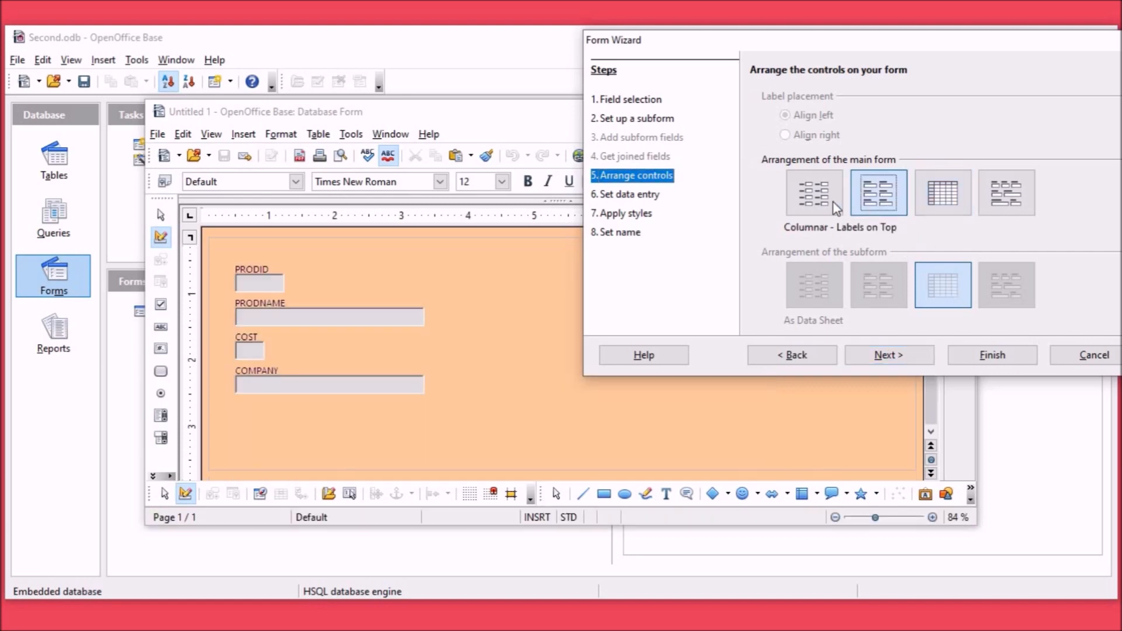
pyautogui.click(831, 202)
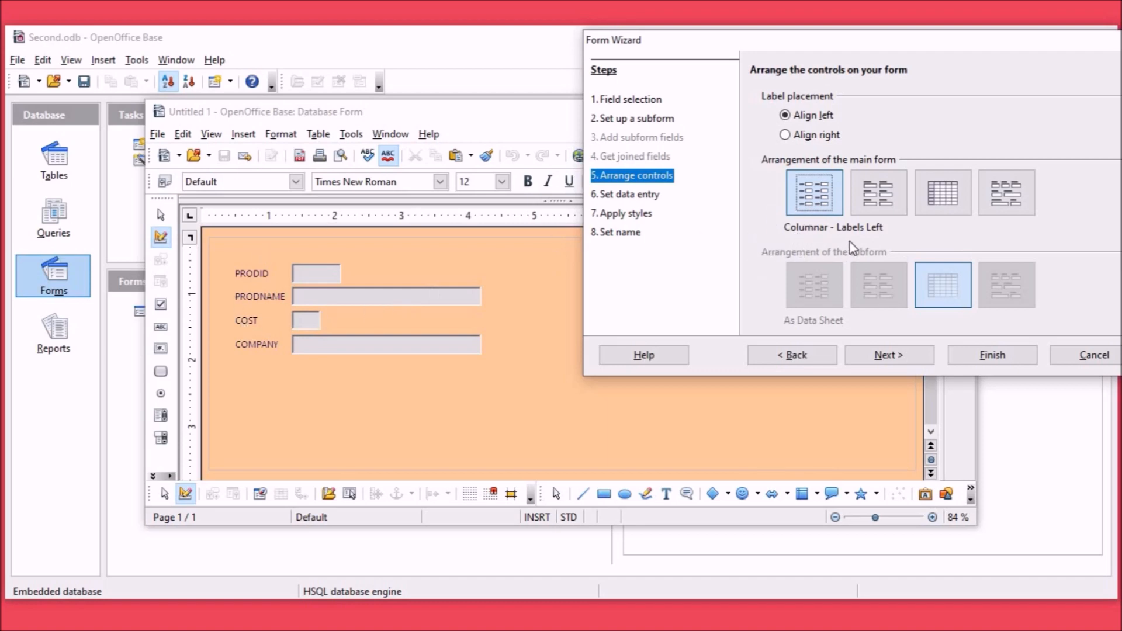
pyautogui.click(870, 205)
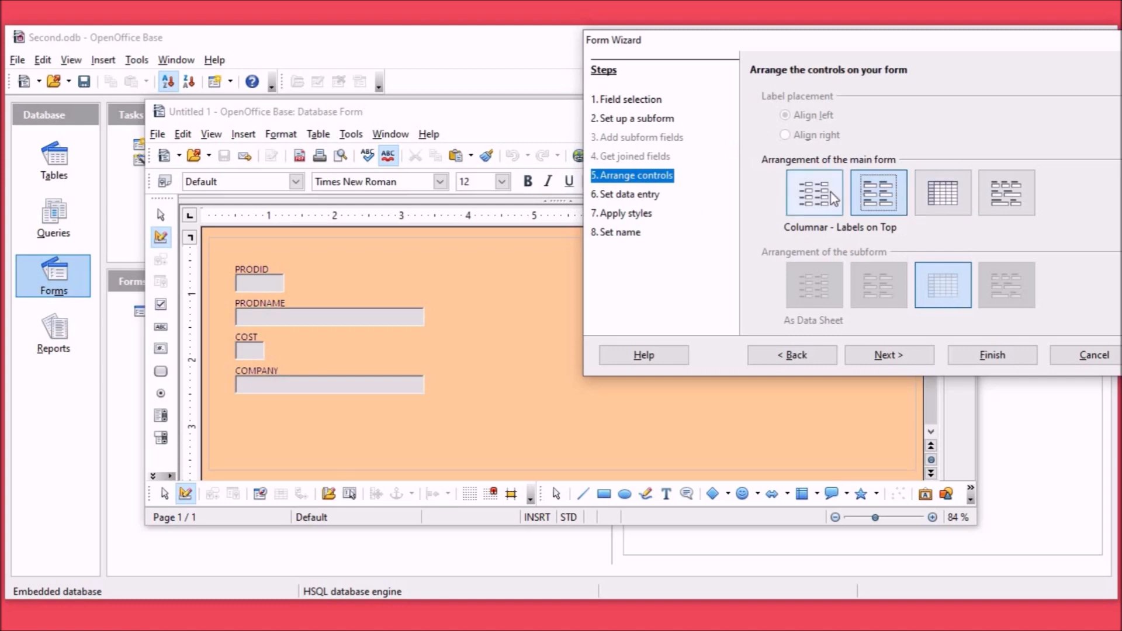
pyautogui.click(906, 354)
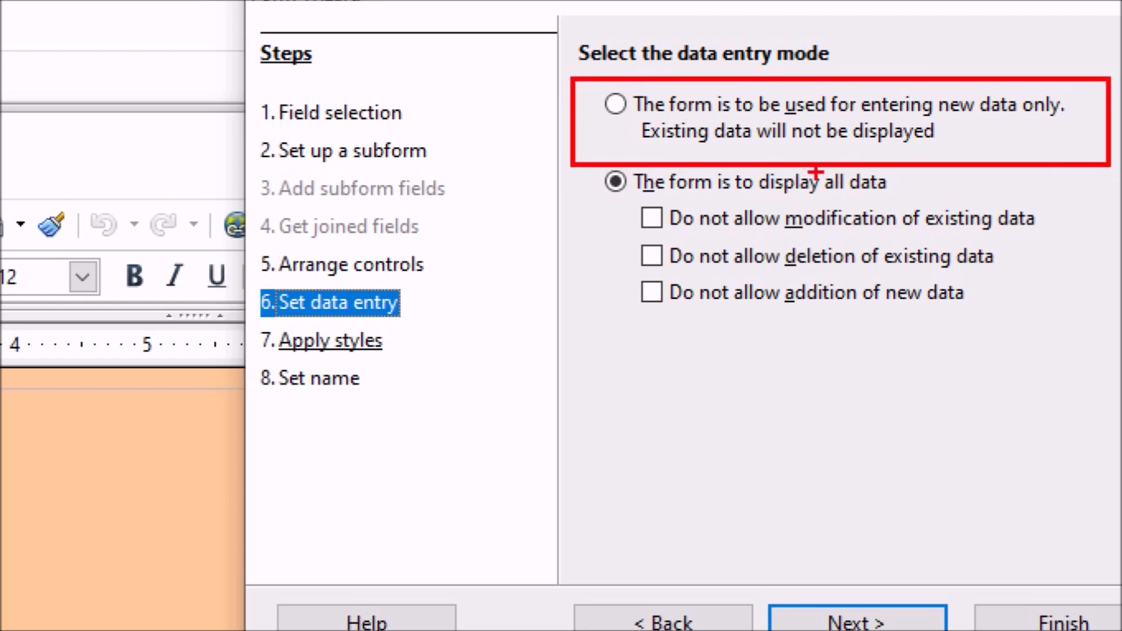
# Step: Accept the data entry mode that displays all data, without restricting modification, deletion or addition
pyautogui.moveTo(586, 178)
pyautogui.mouseDown()
pyautogui.moveTo(603, 182)
pyautogui.moveTo(700, 97)
pyautogui.mouseUp()
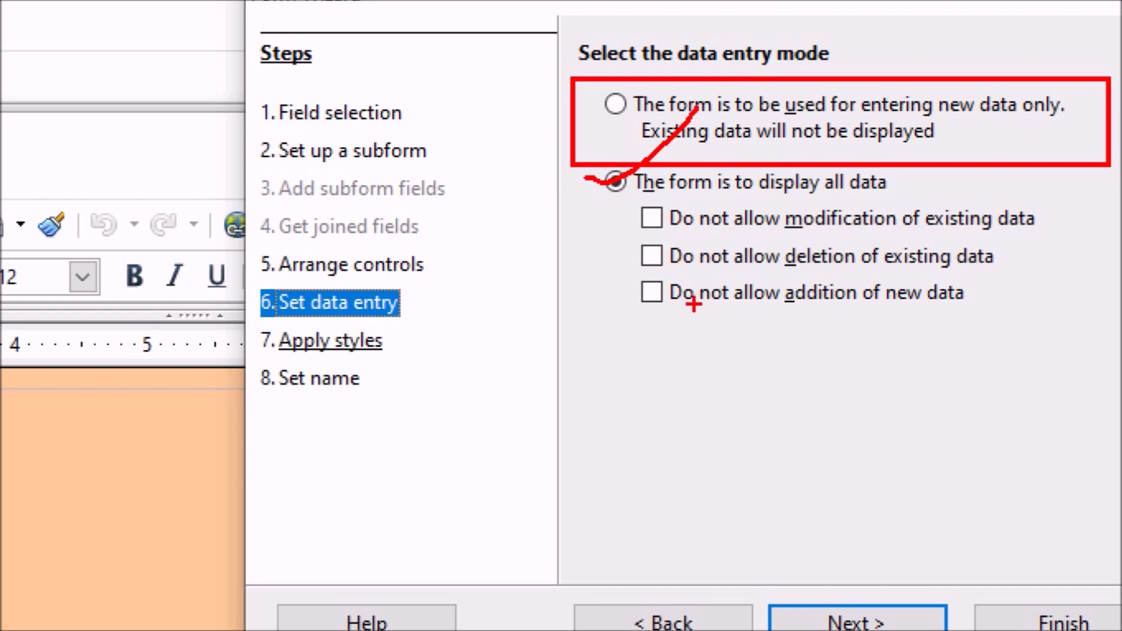
pyautogui.moveTo(621, 221); pyautogui.dragTo(700, 194)
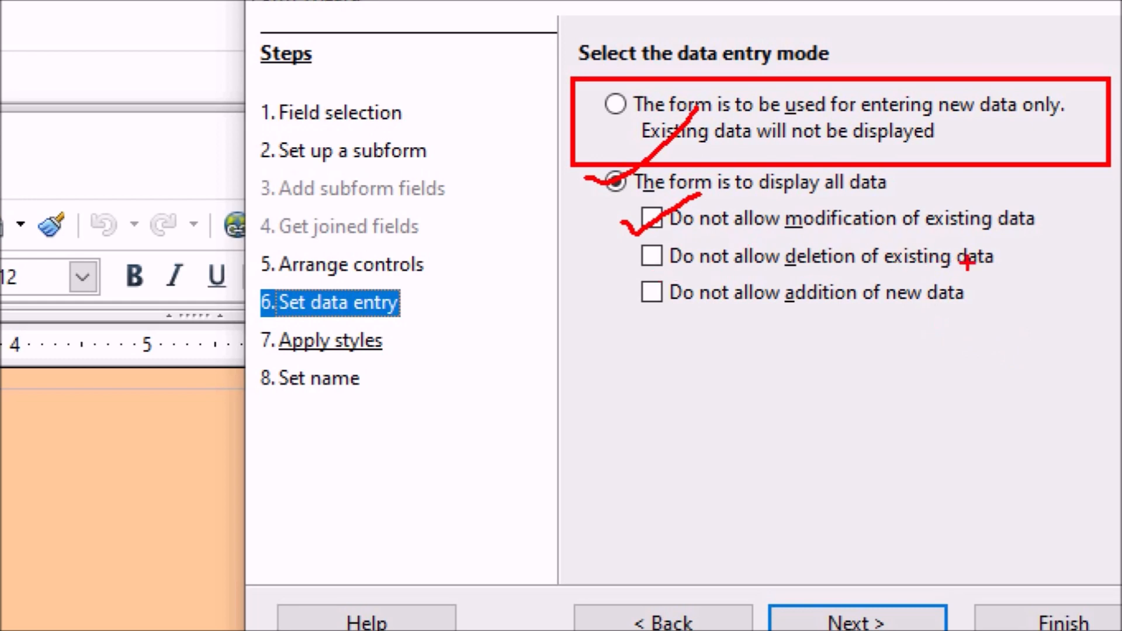
pyautogui.moveTo(606, 256)
pyautogui.mouseDown()
pyautogui.moveTo(653, 251)
pyautogui.moveTo(717, 208)
pyautogui.mouseUp()
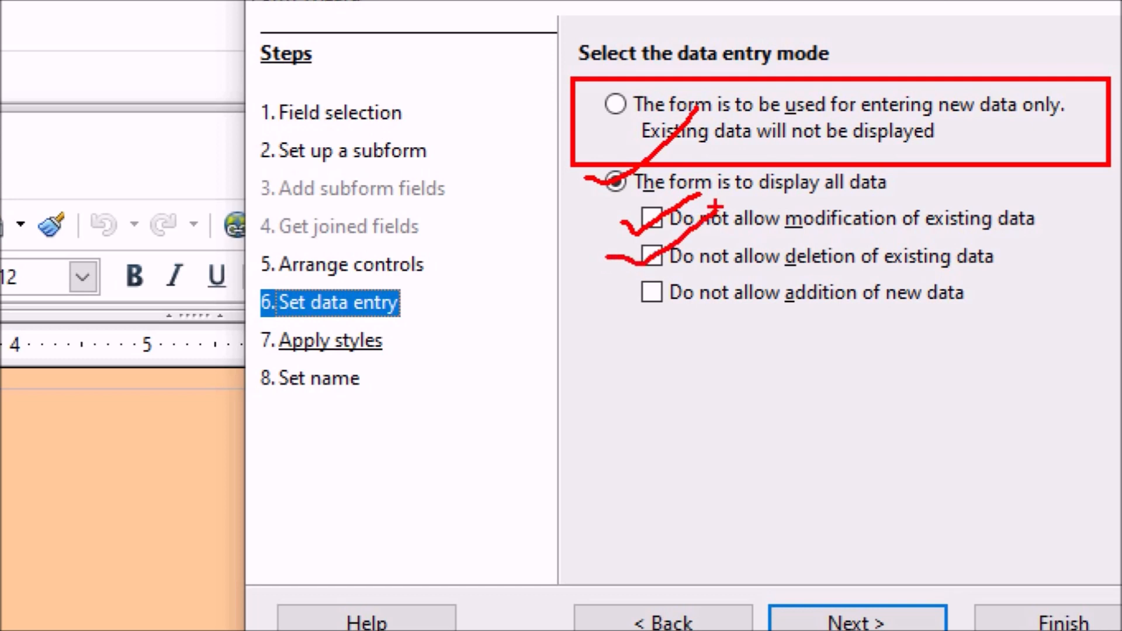
pyautogui.moveTo(619, 290)
pyautogui.mouseDown()
pyautogui.moveTo(636, 302)
pyautogui.moveTo(744, 246)
pyautogui.mouseUp()
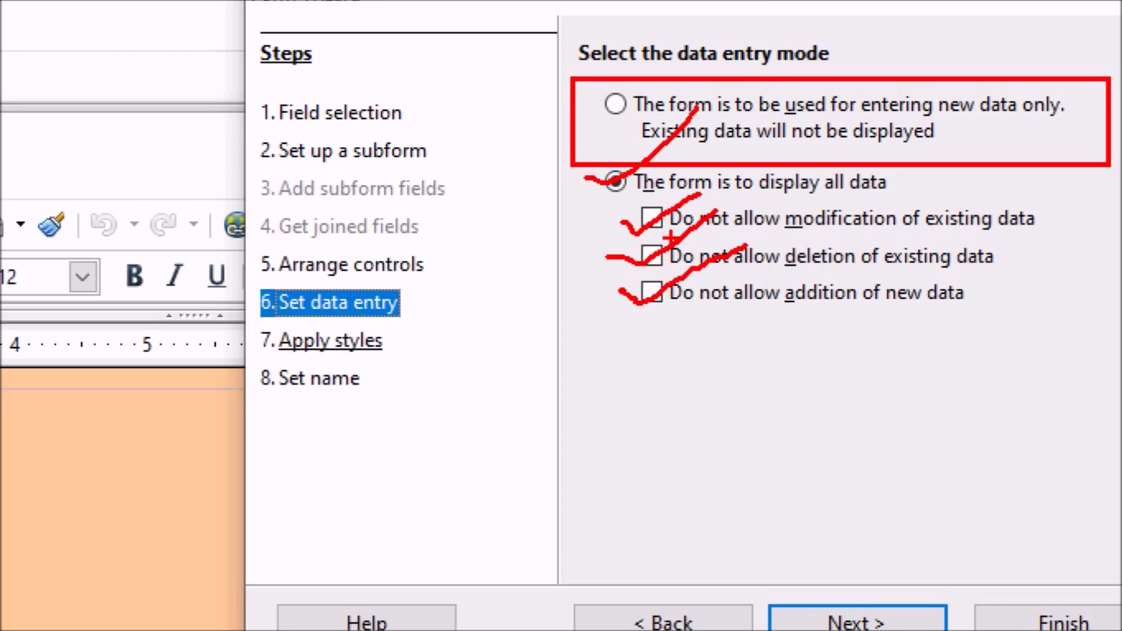
pyautogui.press('Escape')
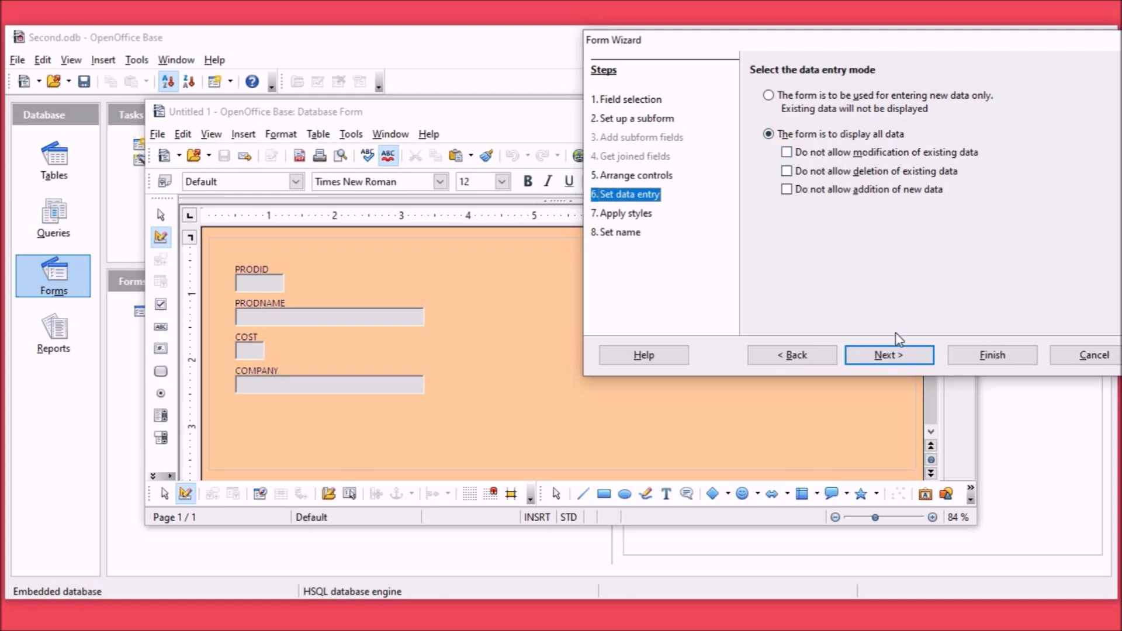
pyautogui.click(912, 360)
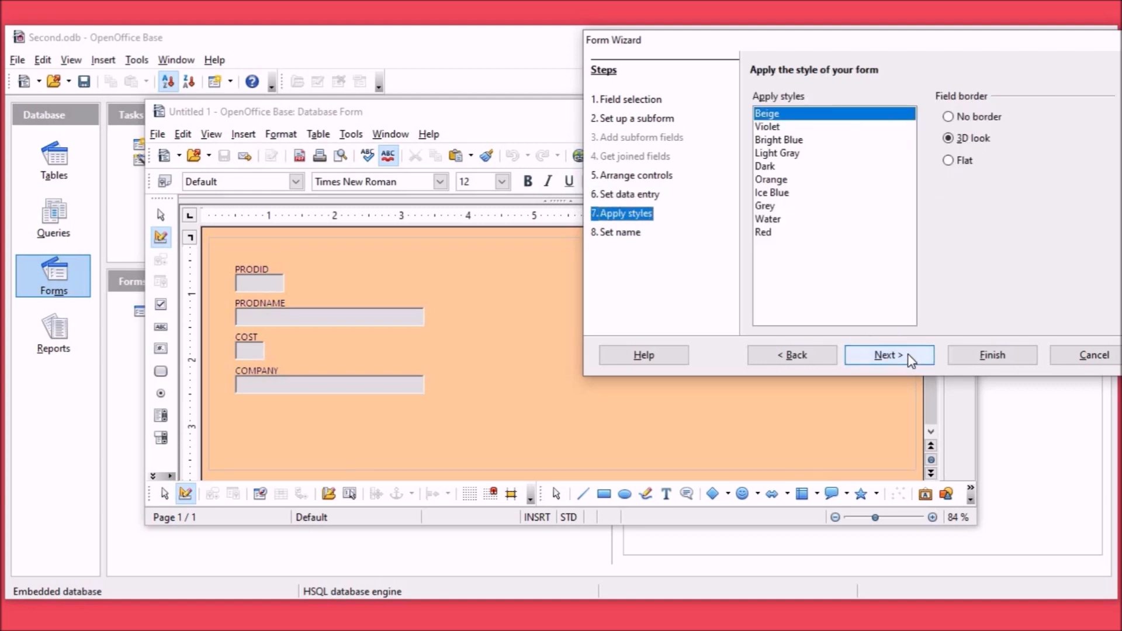
# Step: Compare the form styles, apply the Dark style with the 3D look border, and create the form as PRODUCTS2 for working with it
pyautogui.click(770, 127)
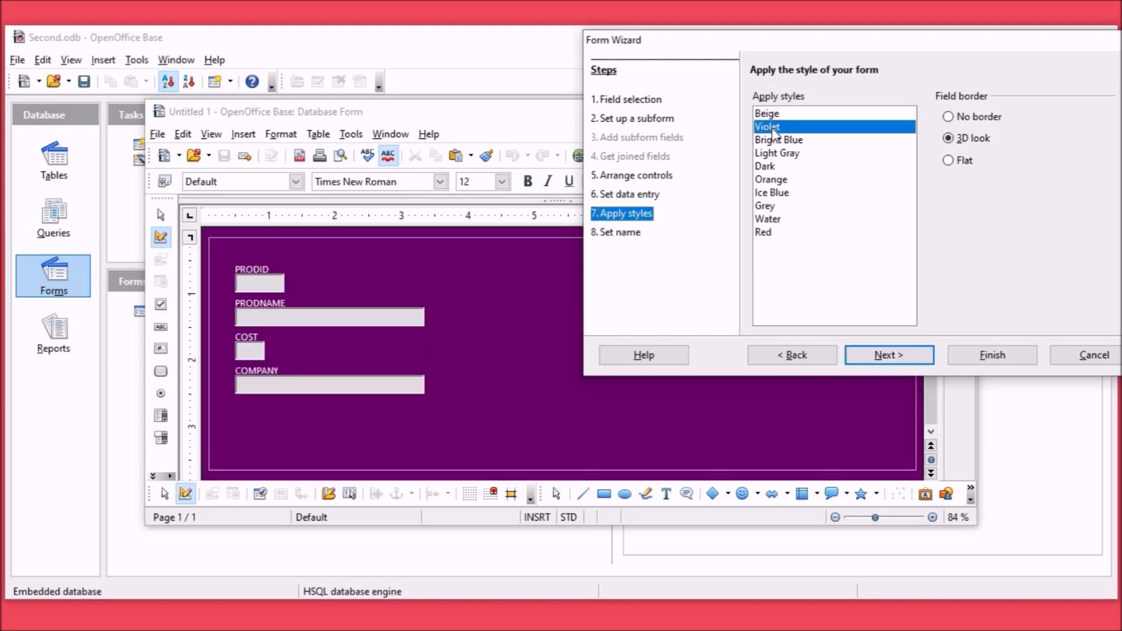
pyautogui.click(782, 141)
pyautogui.click(785, 155)
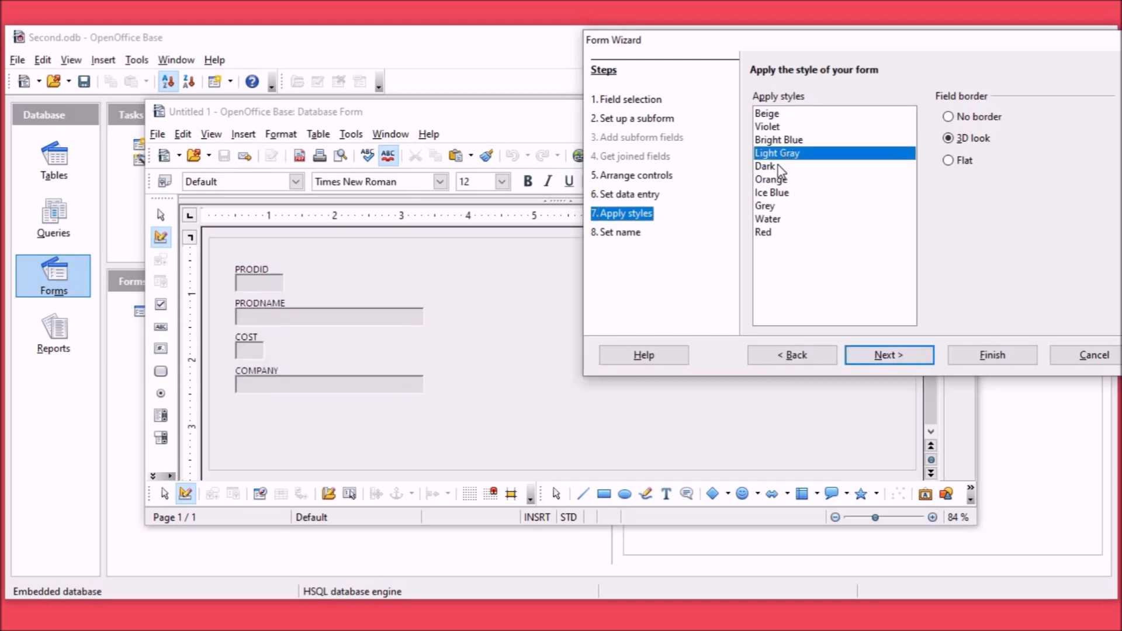
pyautogui.click(779, 169)
pyautogui.click(783, 180)
pyautogui.click(785, 194)
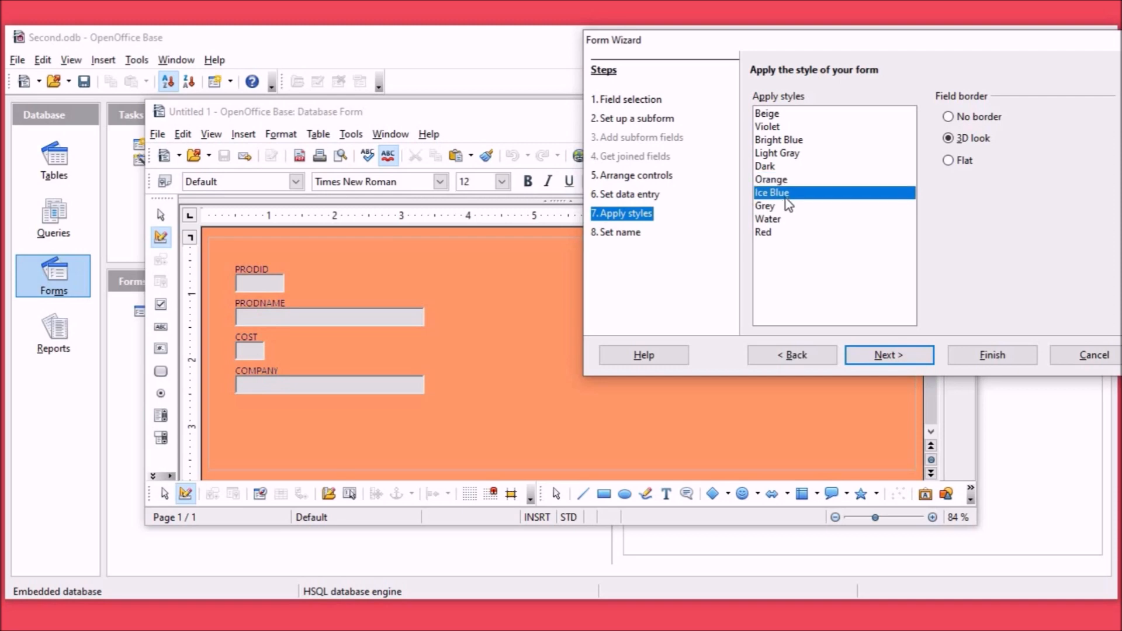
pyautogui.click(769, 207)
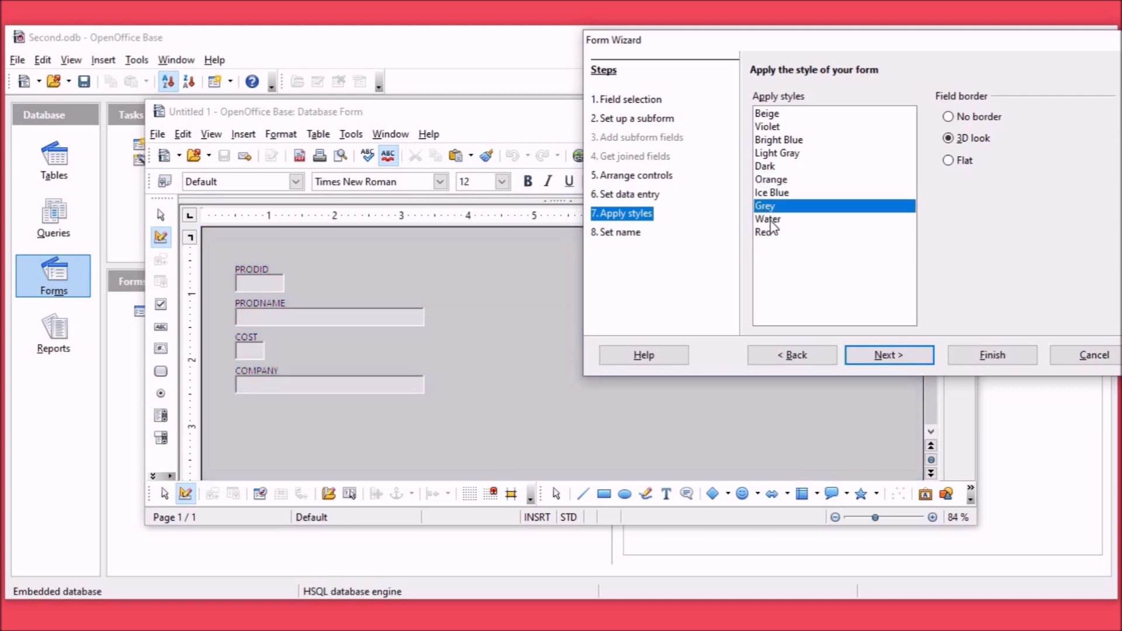
pyautogui.click(775, 167)
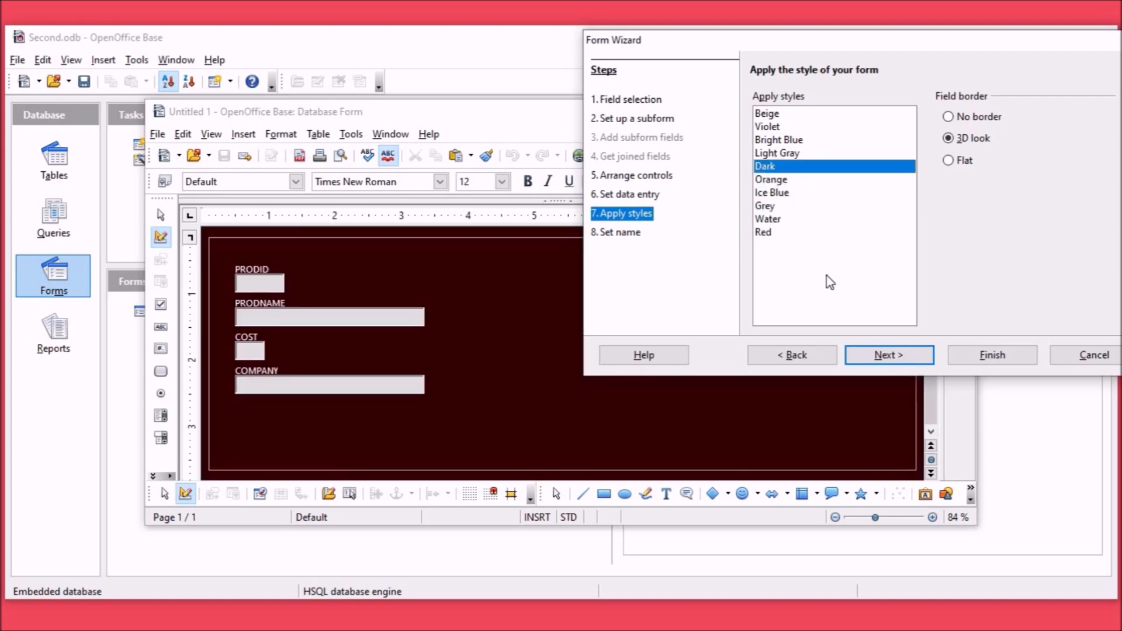
pyautogui.click(909, 358)
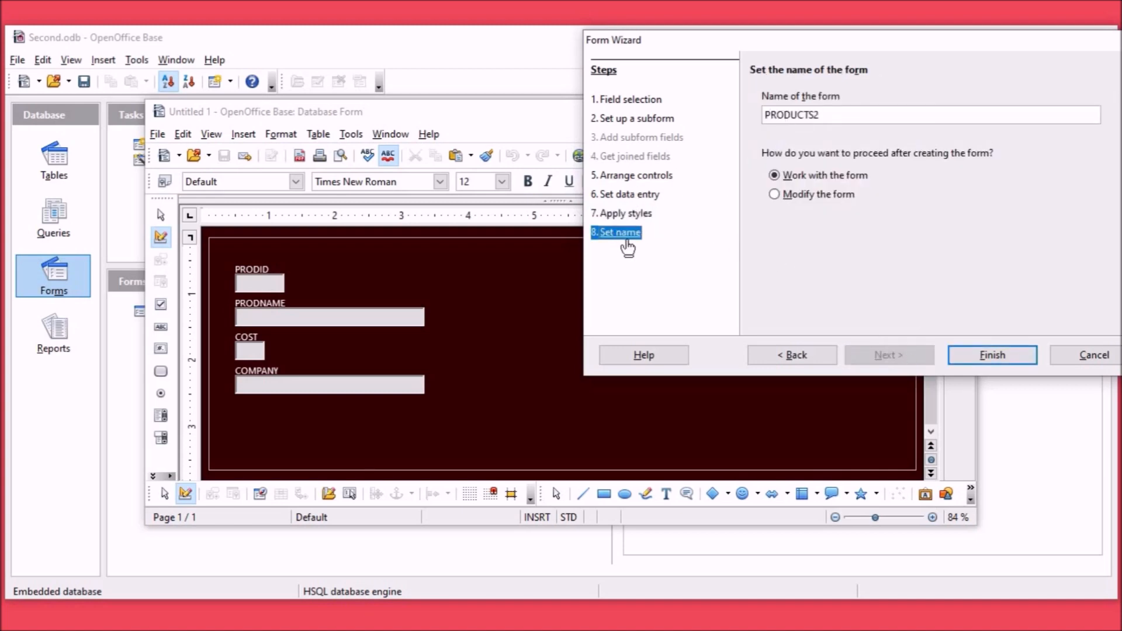
pyautogui.click(989, 357)
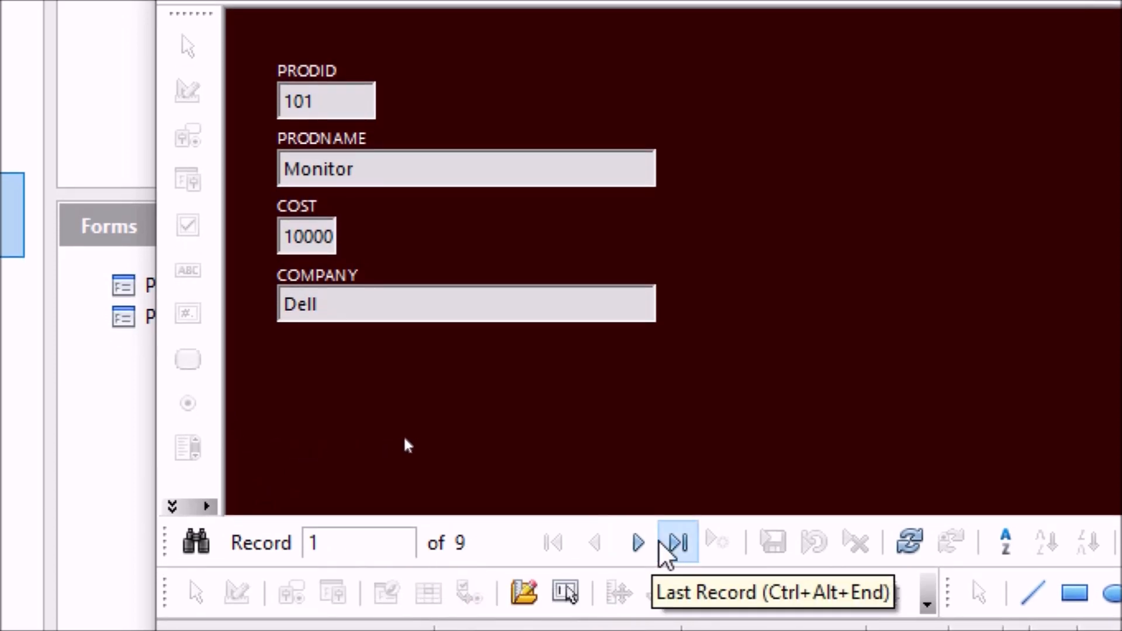
# Step: Step through the form's records to the last one, return to the first record, and close the form
pyautogui.click(642, 543)
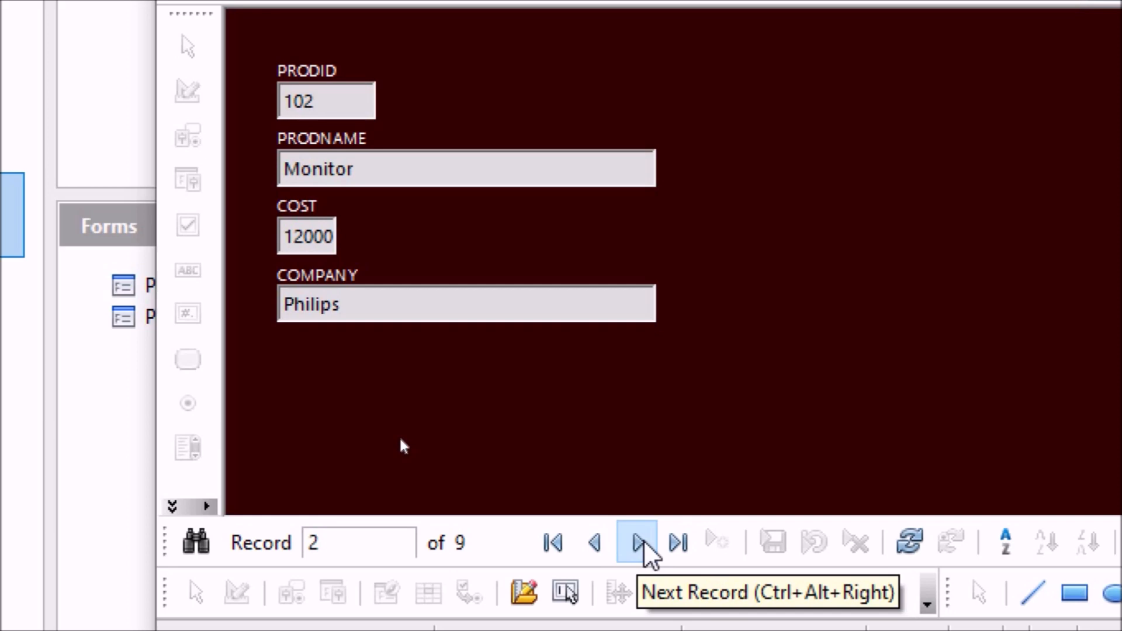
pyautogui.click(643, 543)
pyautogui.click(642, 543)
pyautogui.click(642, 545)
pyautogui.click(642, 545)
pyautogui.click(642, 545)
pyautogui.click(642, 544)
pyautogui.click(642, 545)
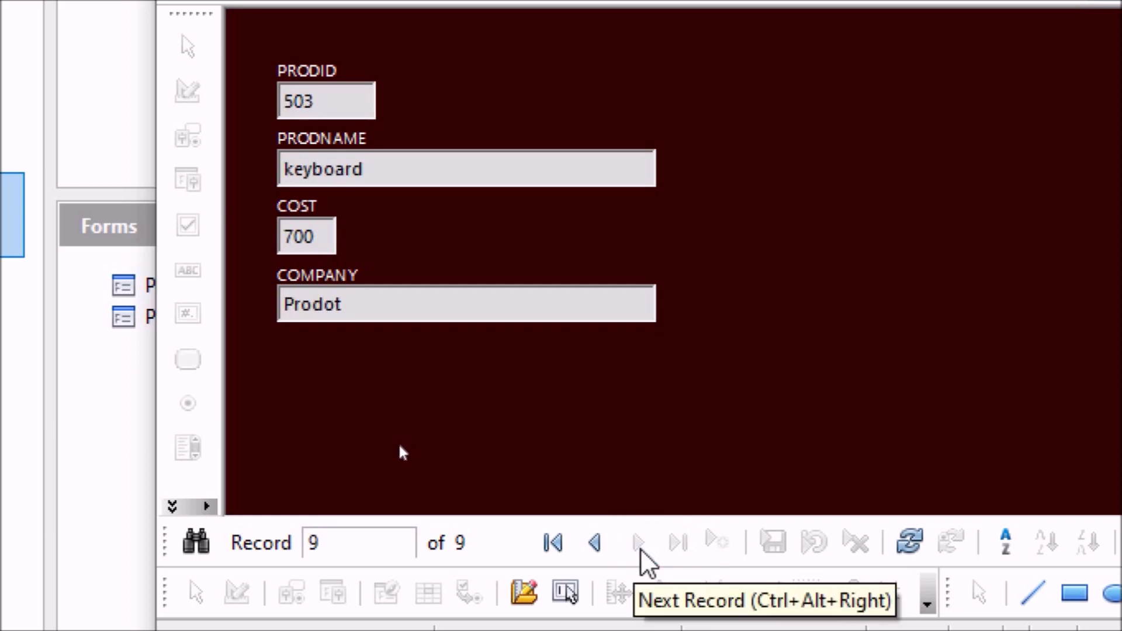
pyautogui.click(555, 543)
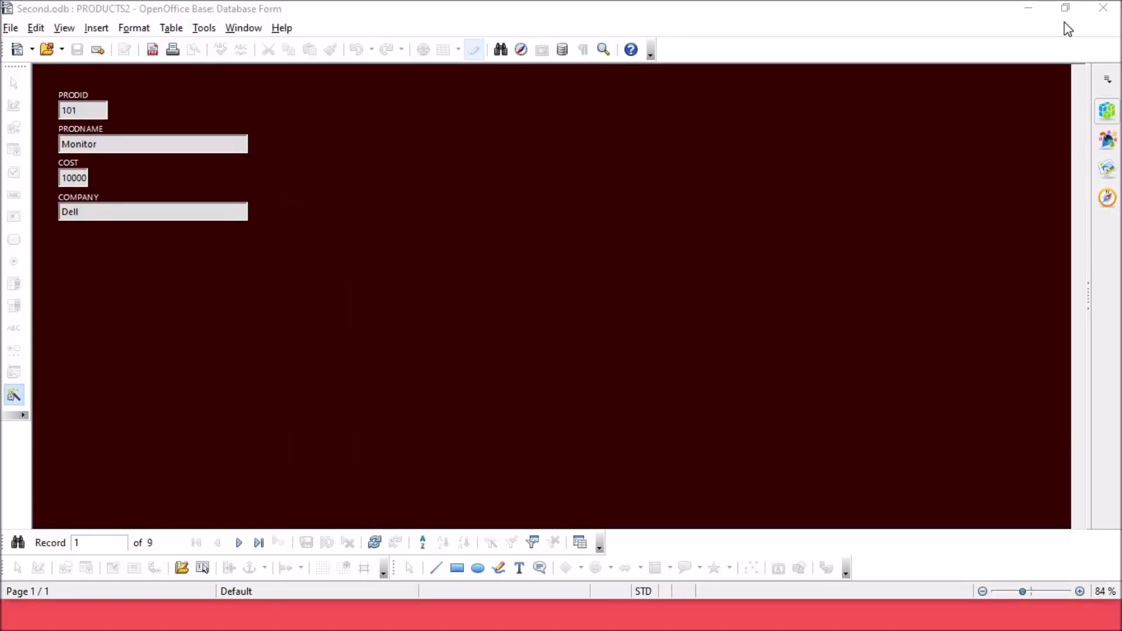
pyautogui.click(1102, 10)
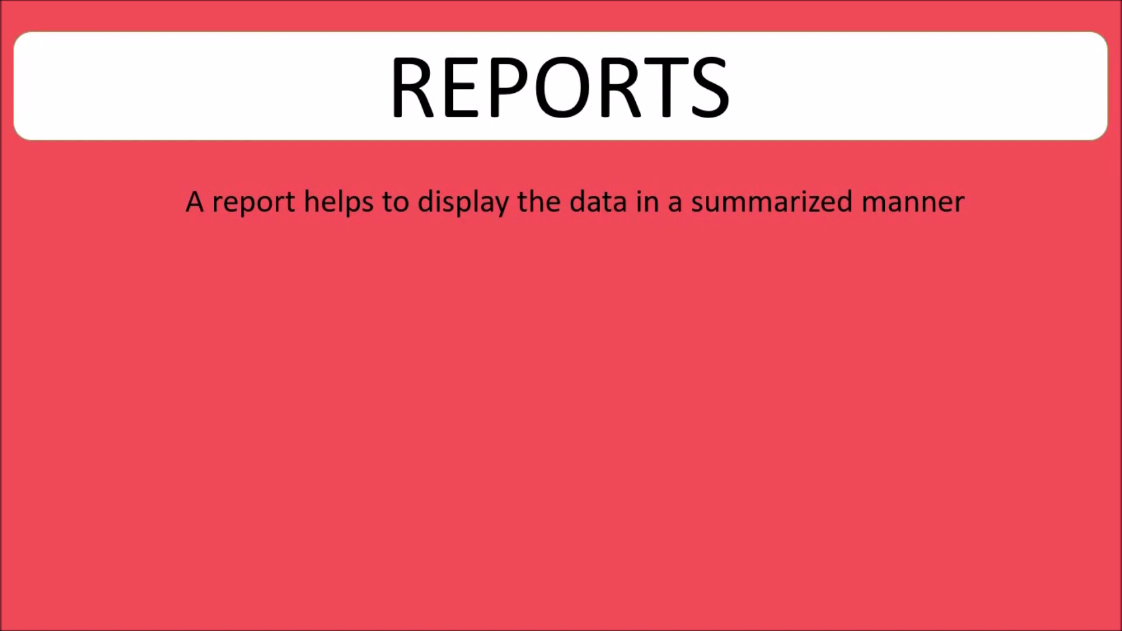
# Step: Switch to the Second.odb database in OpenOffice Base and start the wizard for creating a report
pyautogui.hotkey('alt', 'Tab')
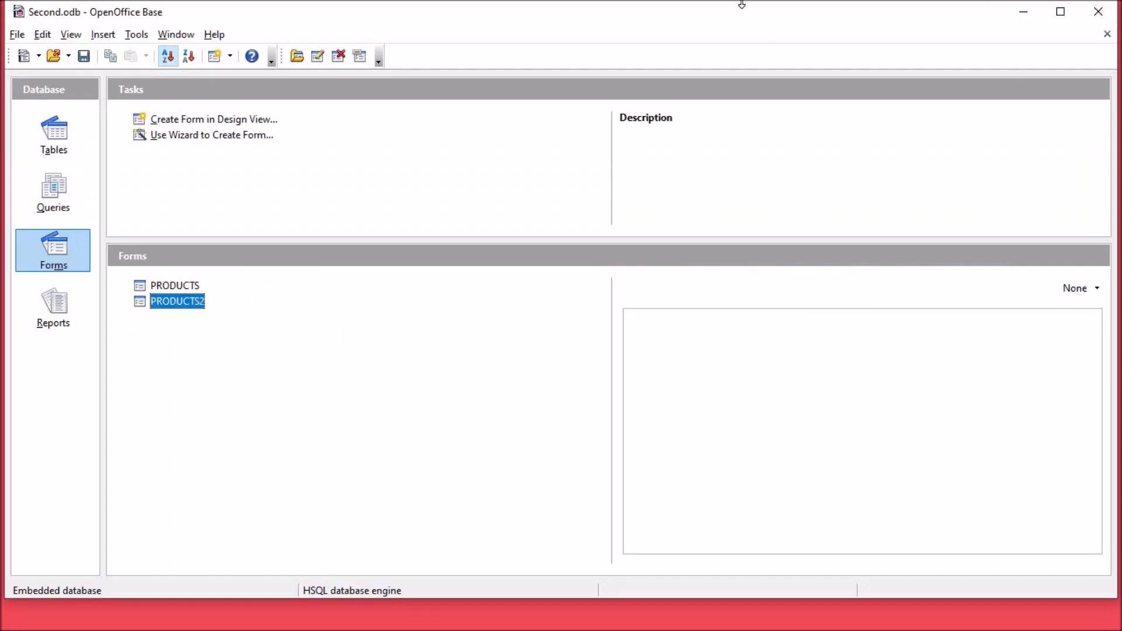
pyautogui.click(53, 318)
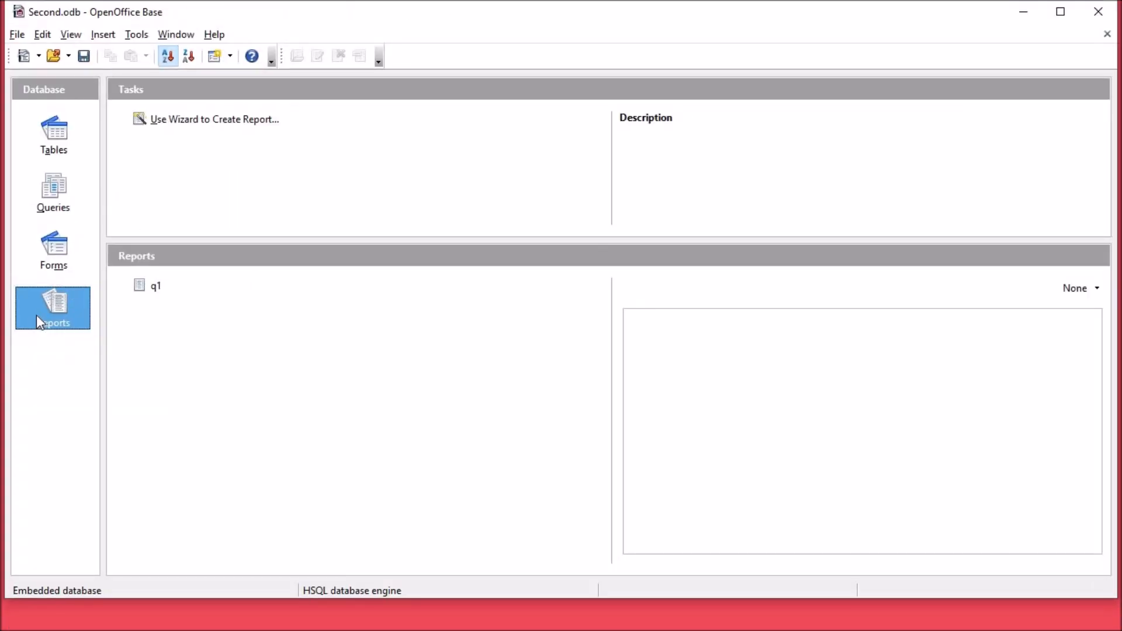
pyautogui.click(163, 123)
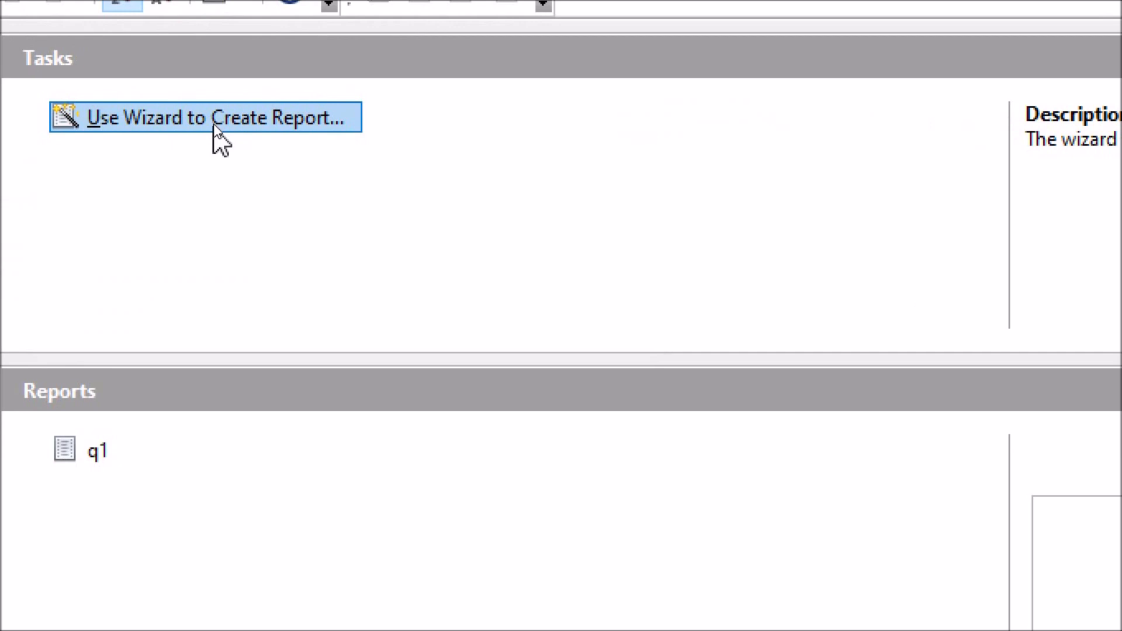
pyautogui.click(214, 126)
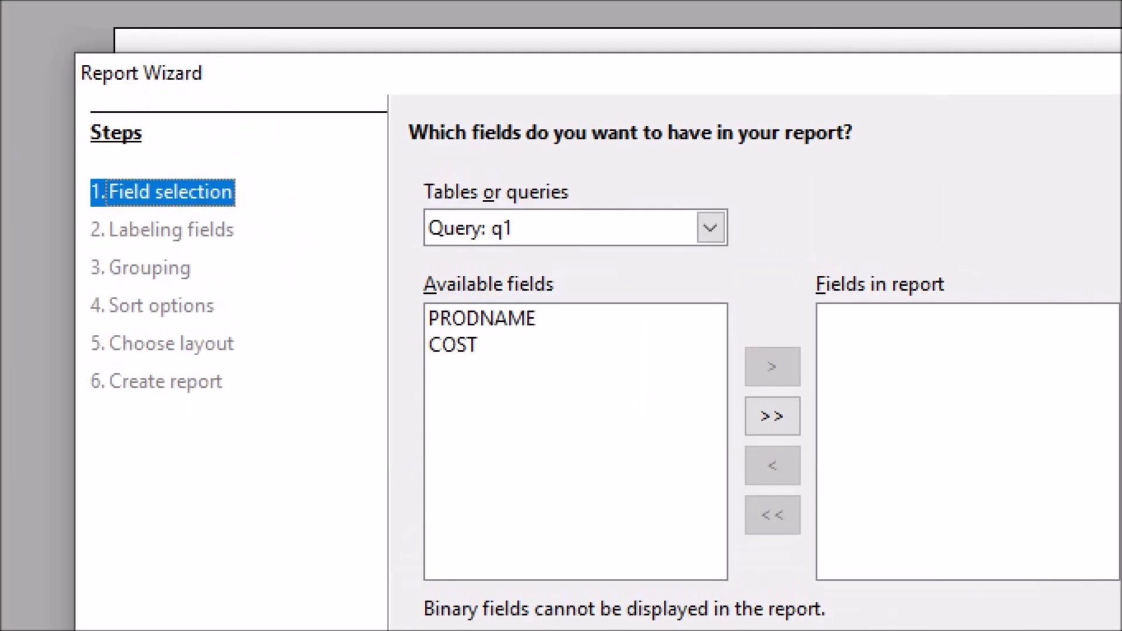
# Step: Choose Table: PRODUCTS as the report's source, include all its fields, and continue to field labeling
pyautogui.moveTo(405, 158)
pyautogui.mouseDown()
pyautogui.moveTo(420, 210)
pyautogui.moveTo(758, 271)
pyautogui.mouseUp()
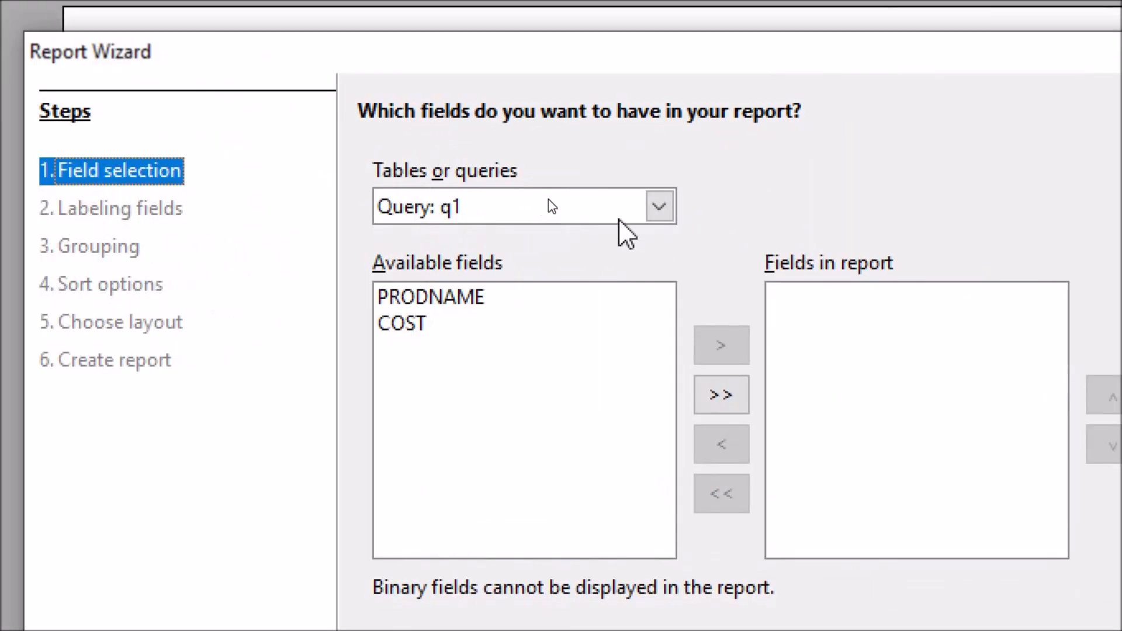
pyautogui.click(659, 209)
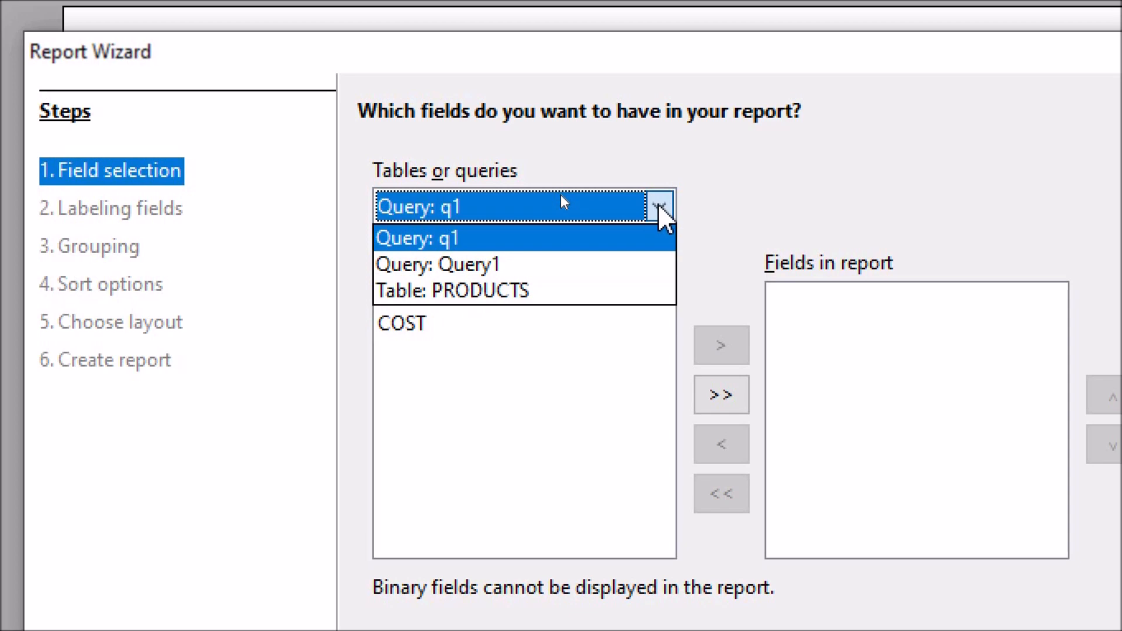
pyautogui.click(461, 292)
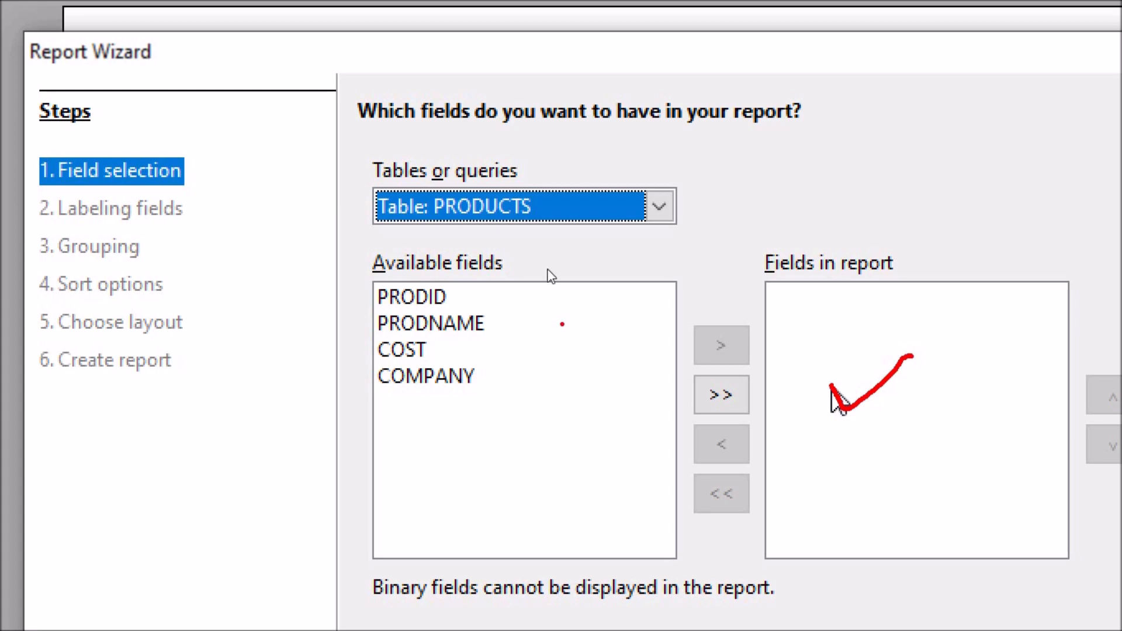
pyautogui.click(712, 395)
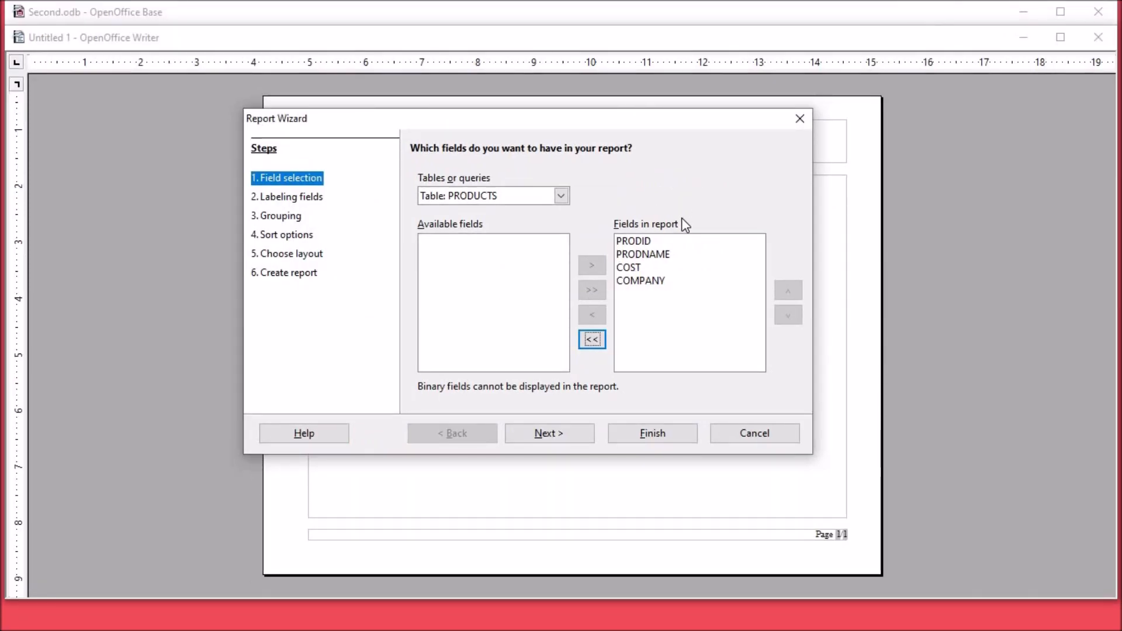
pyautogui.click(565, 435)
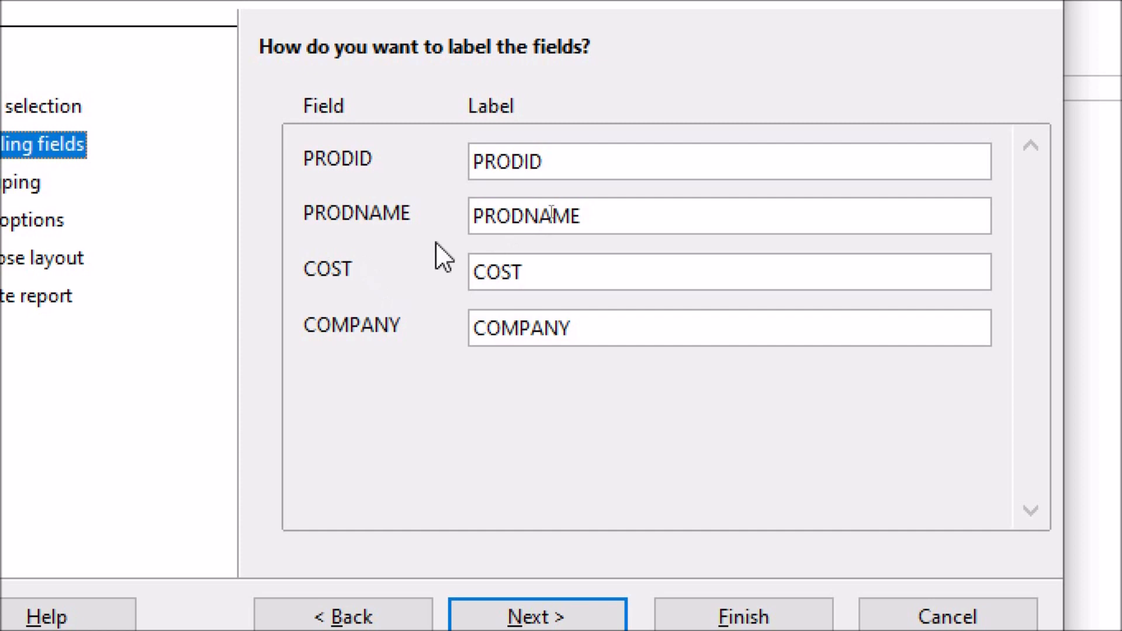
# Step: Label the PRODID field as PRODUCT ID and the PRODNAME field as PRODUCT NAME, and continue to grouping
pyautogui.click(558, 162)
pyautogui.press('Left')
pyautogui.press('Left')
pyautogui.write('UCT')
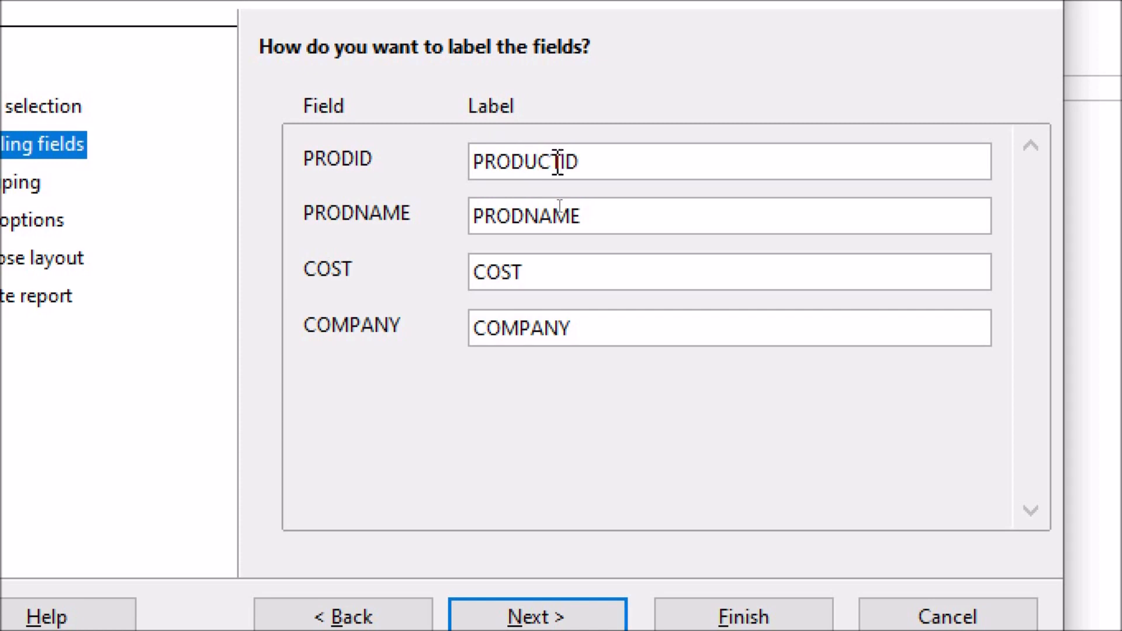
pyautogui.click(523, 225)
pyautogui.write('UCT')
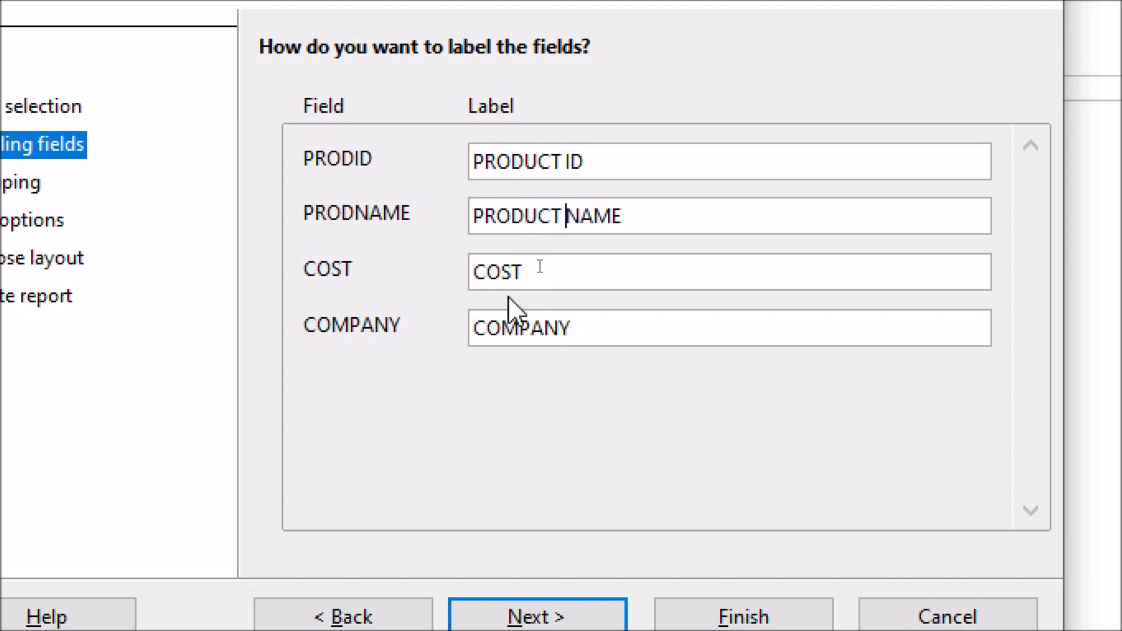
pyautogui.click(644, 228)
pyautogui.moveTo(643, 228); pyautogui.dragTo(498, 231)
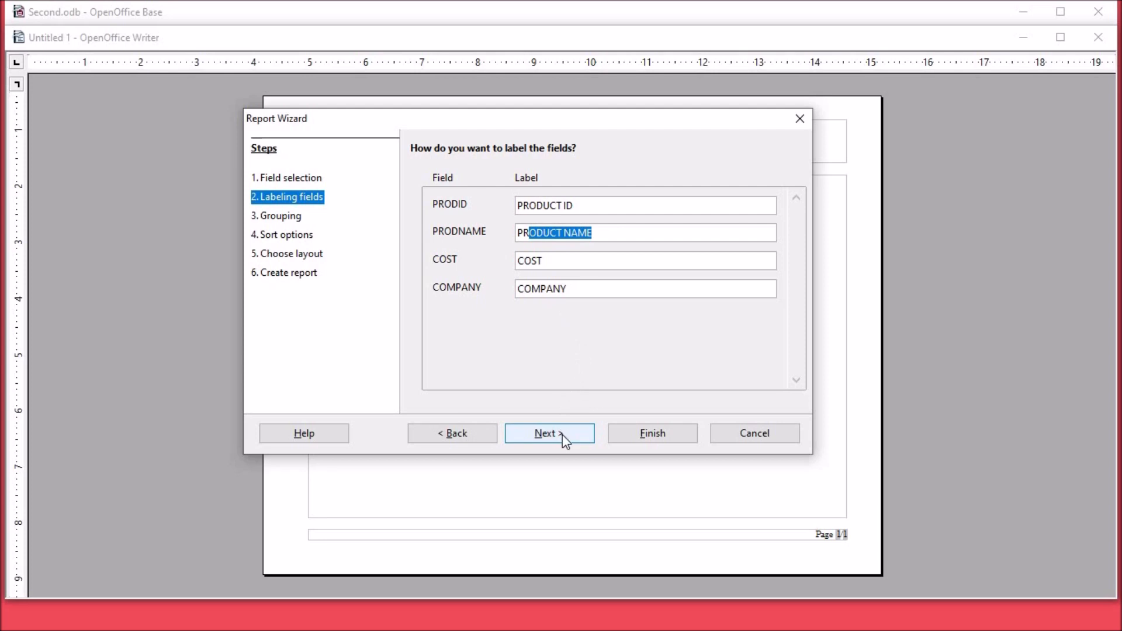
pyautogui.click(562, 434)
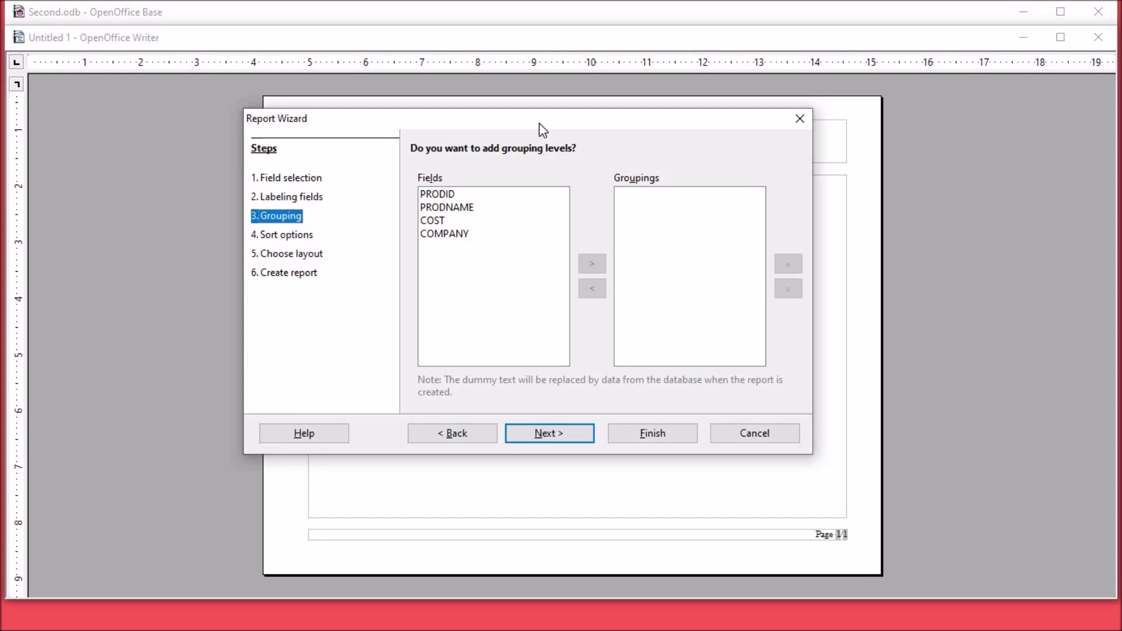
# Step: Group the report by the COMPANY field and continue to the sort options
pyautogui.click(457, 233)
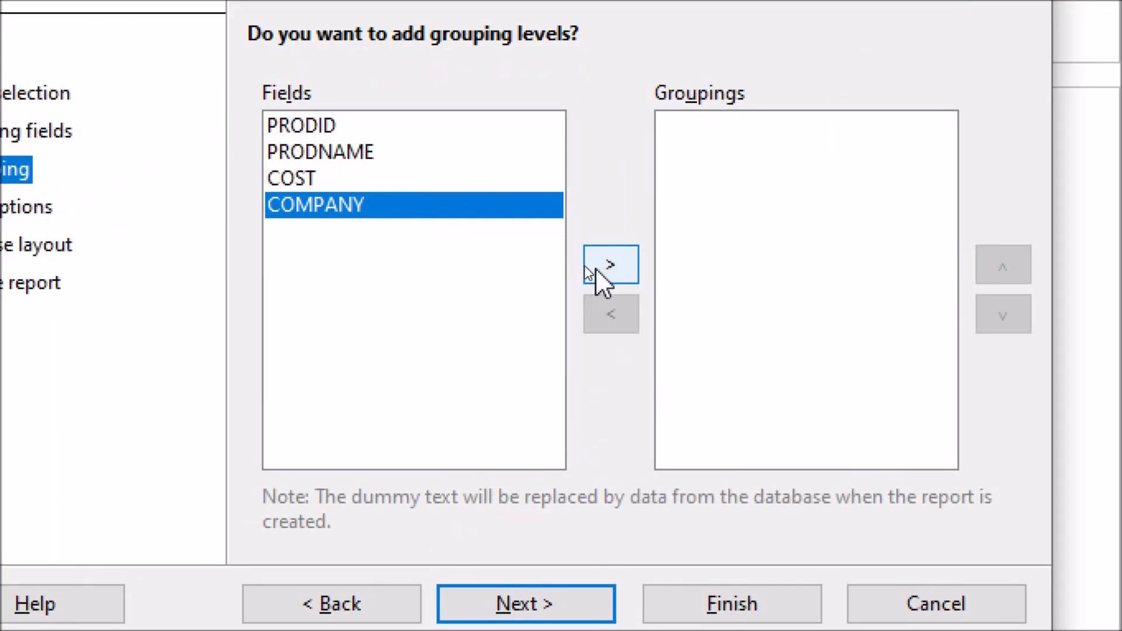
pyautogui.click(595, 269)
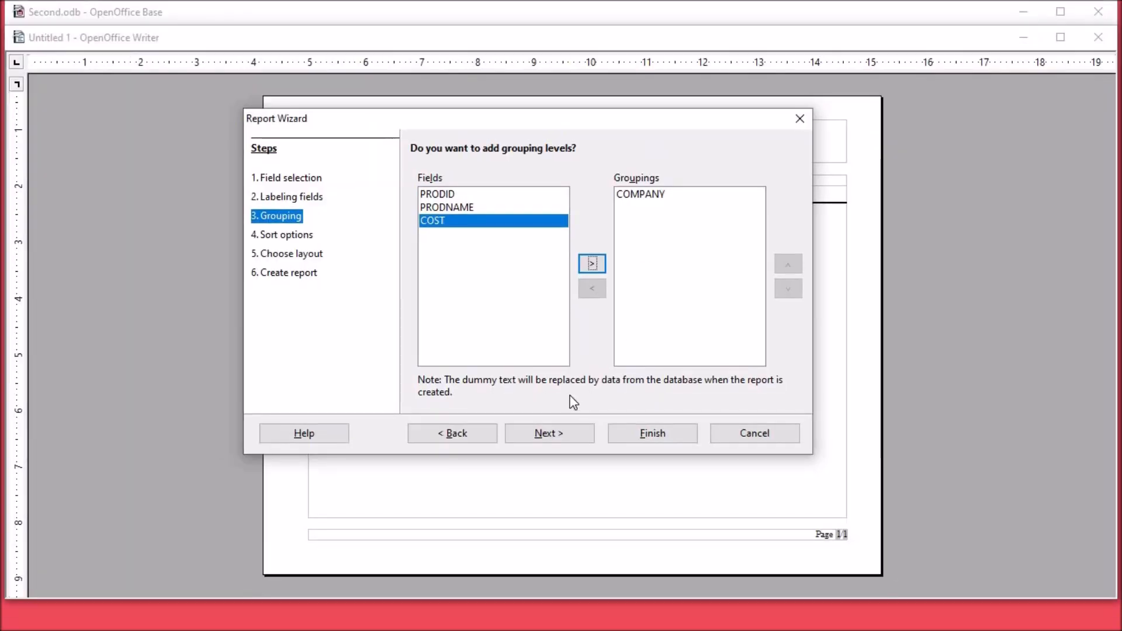
pyautogui.click(548, 434)
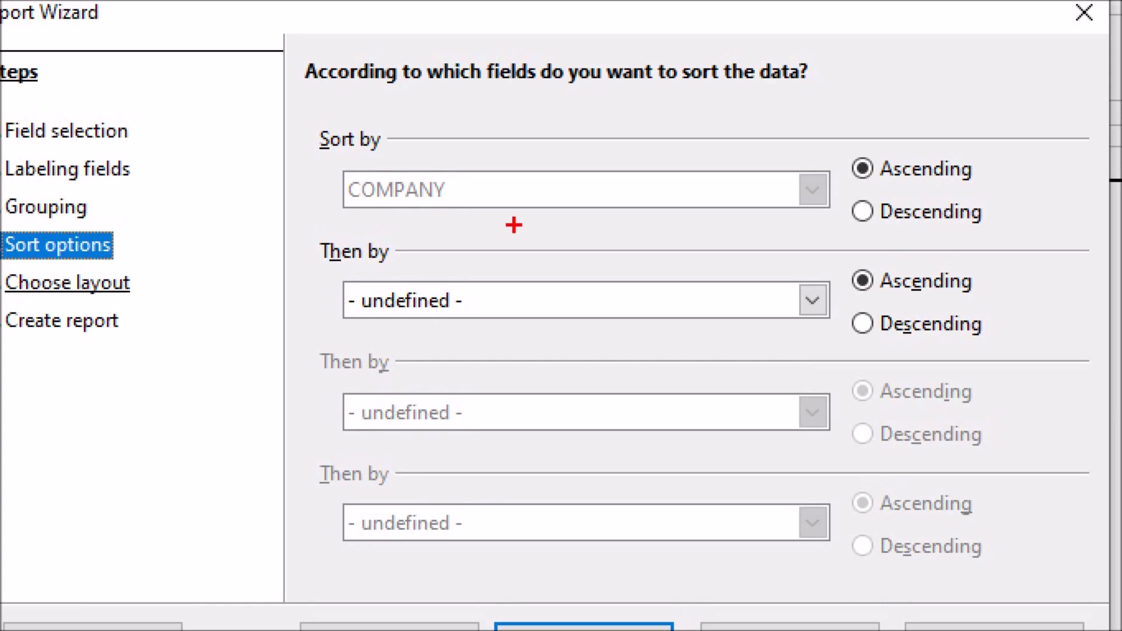
# Step: Add PRODNAME in ascending order as the second sort field and continue to the report layout
pyautogui.moveTo(326, 164); pyautogui.dragTo(1031, 240)
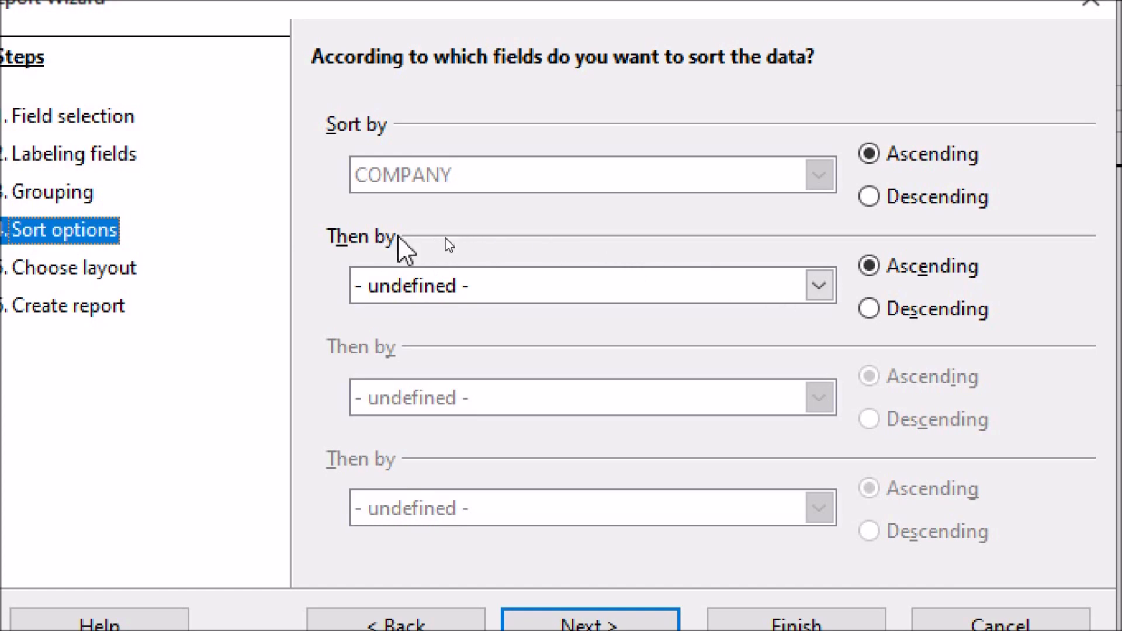
pyautogui.click(810, 290)
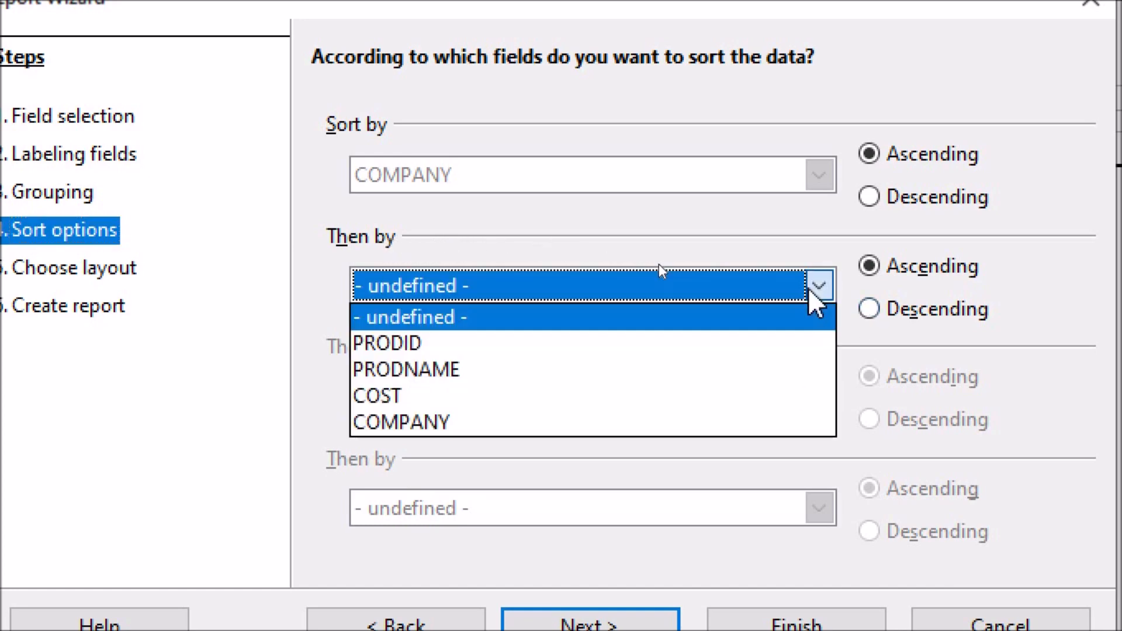
pyautogui.click(458, 369)
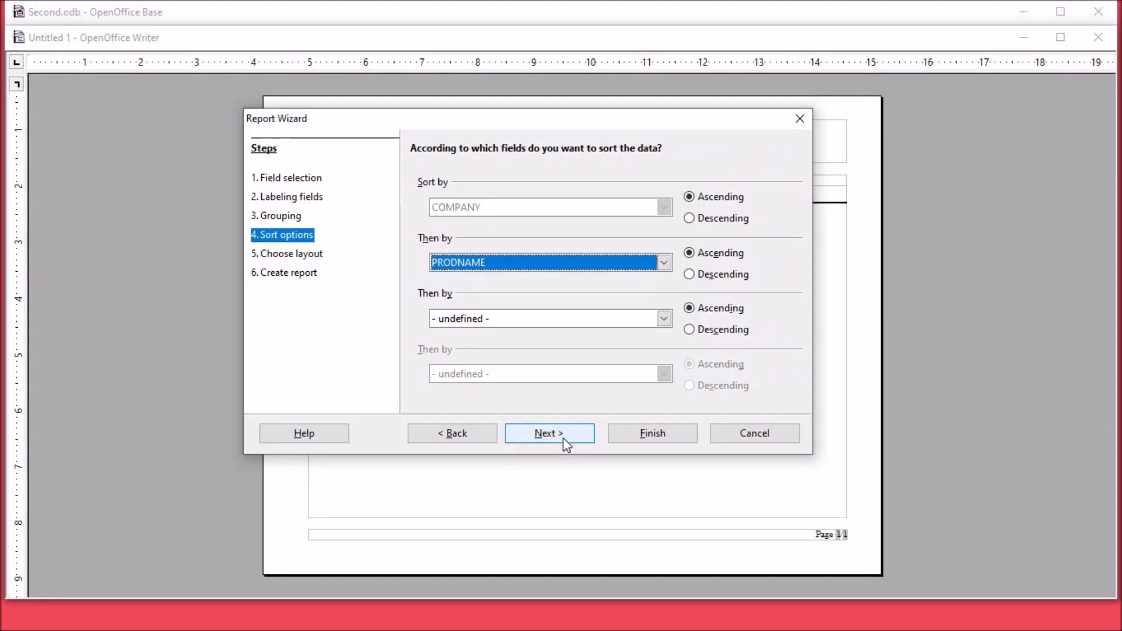
pyautogui.click(563, 437)
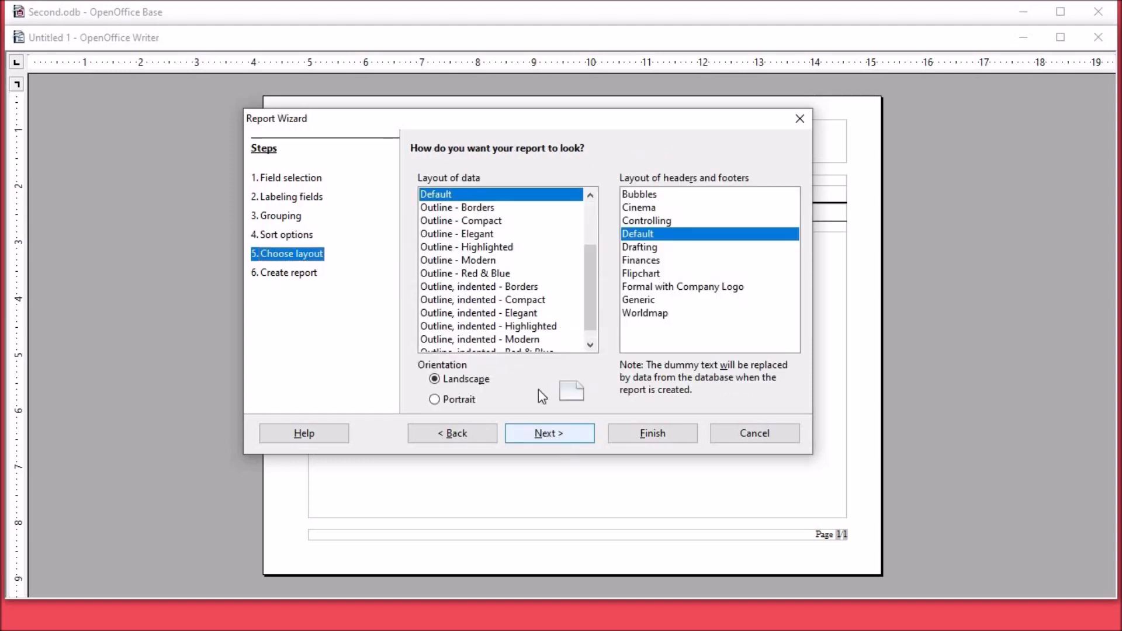
# Step: Preview the outline data layouts for the report, from Outline - Compact through Outline, indented - Modern
pyautogui.click(474, 222)
pyautogui.moveTo(544, 125); pyautogui.dragTo(874, 62)
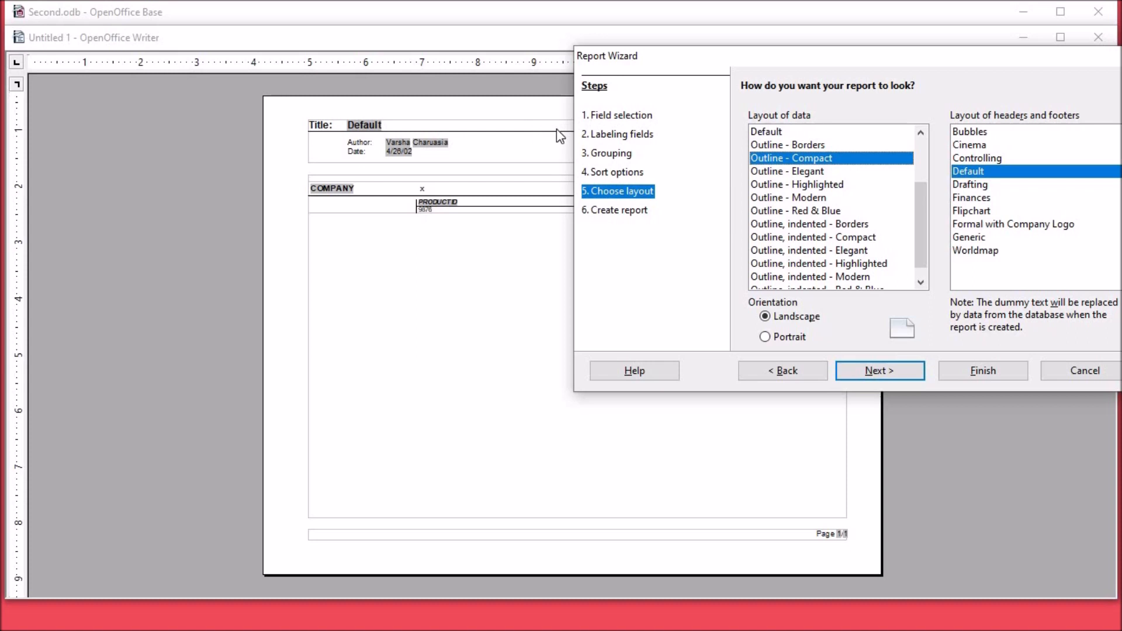
pyautogui.click(793, 172)
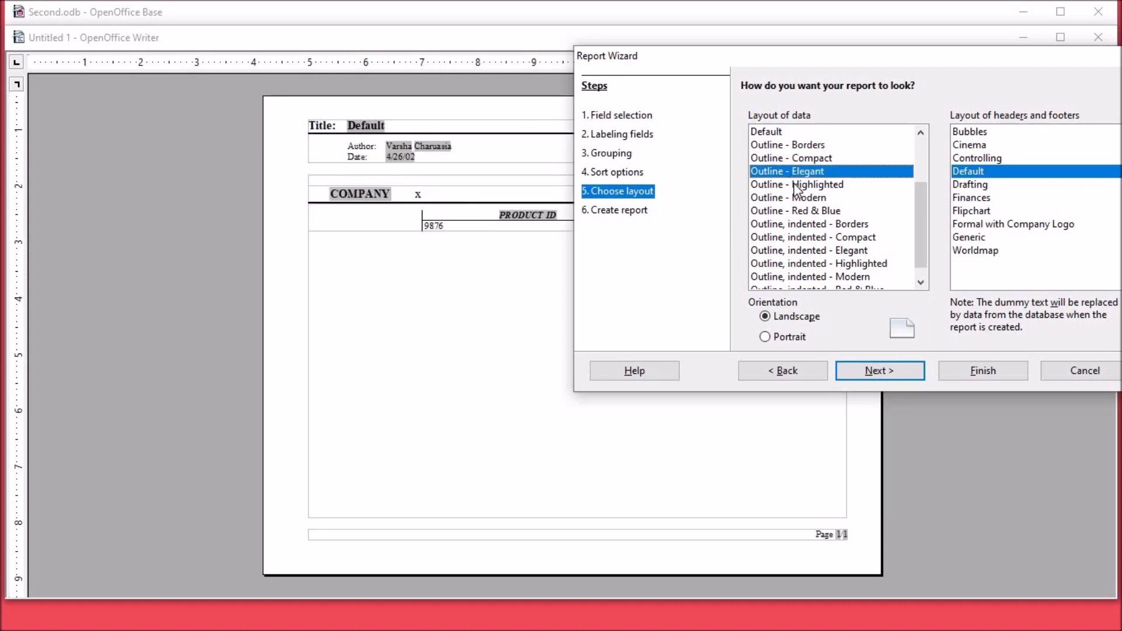
pyautogui.click(796, 186)
pyautogui.click(799, 198)
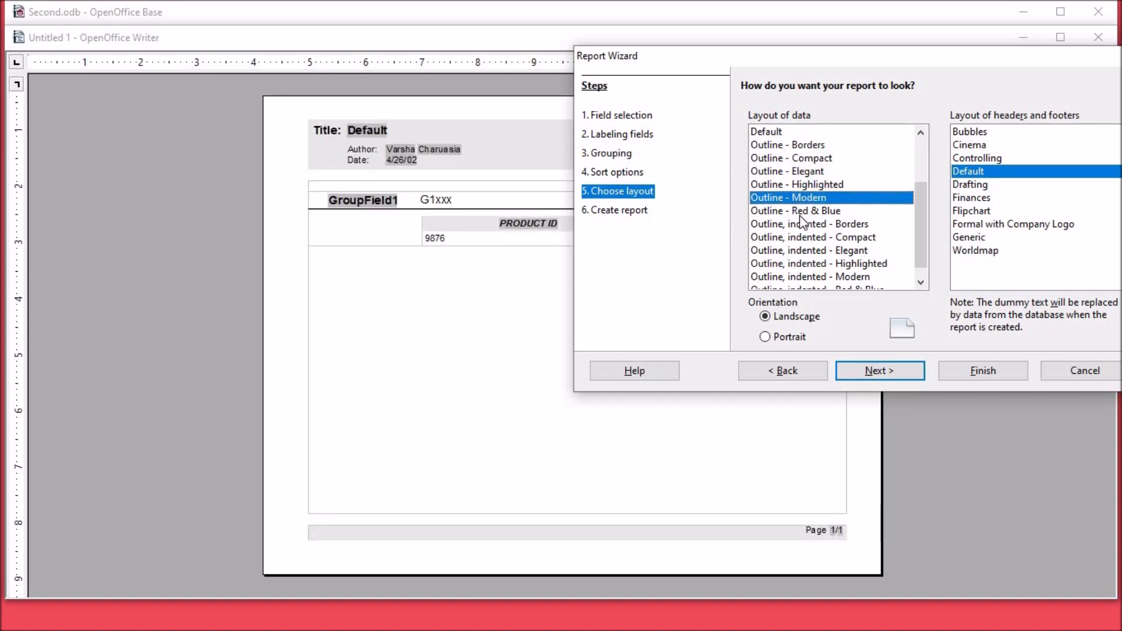
pyautogui.click(801, 212)
pyautogui.click(807, 227)
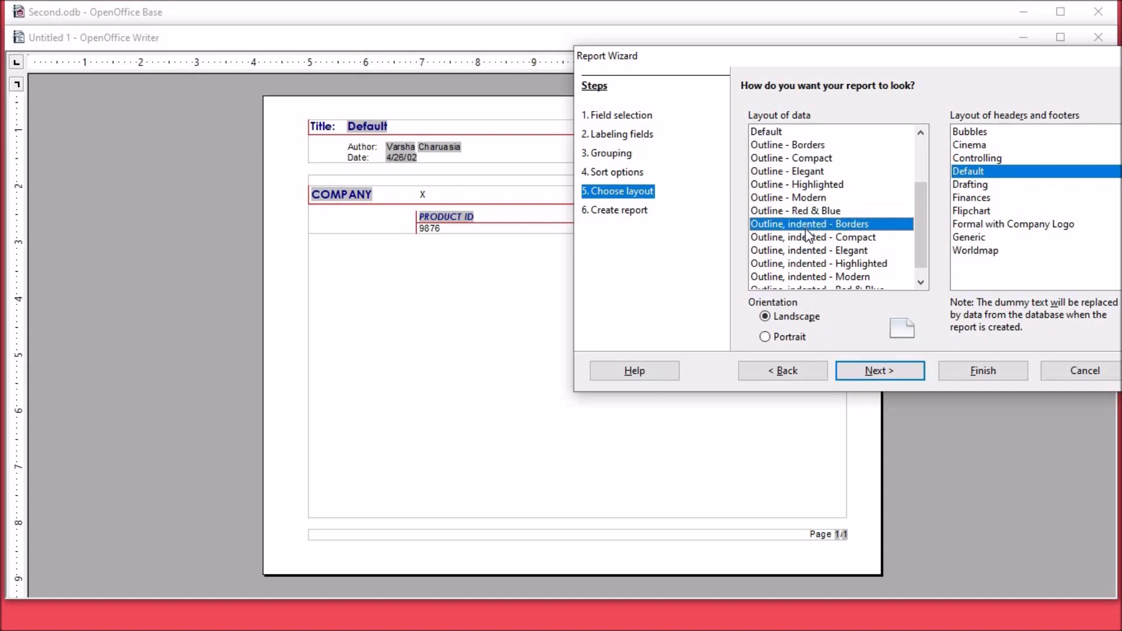
pyautogui.click(809, 237)
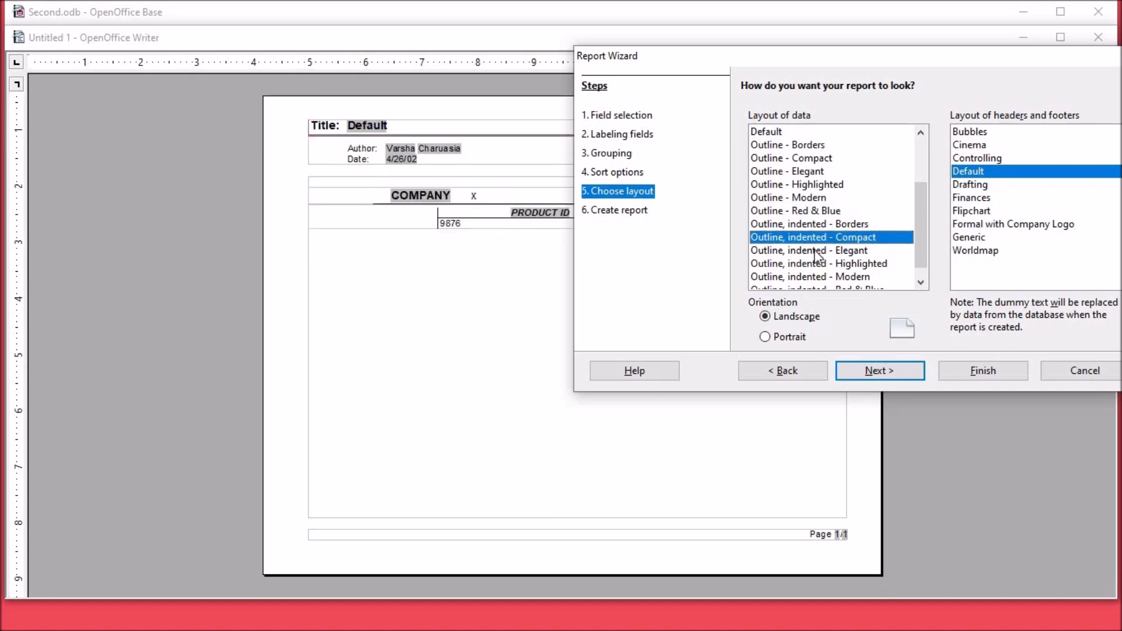
pyautogui.click(815, 251)
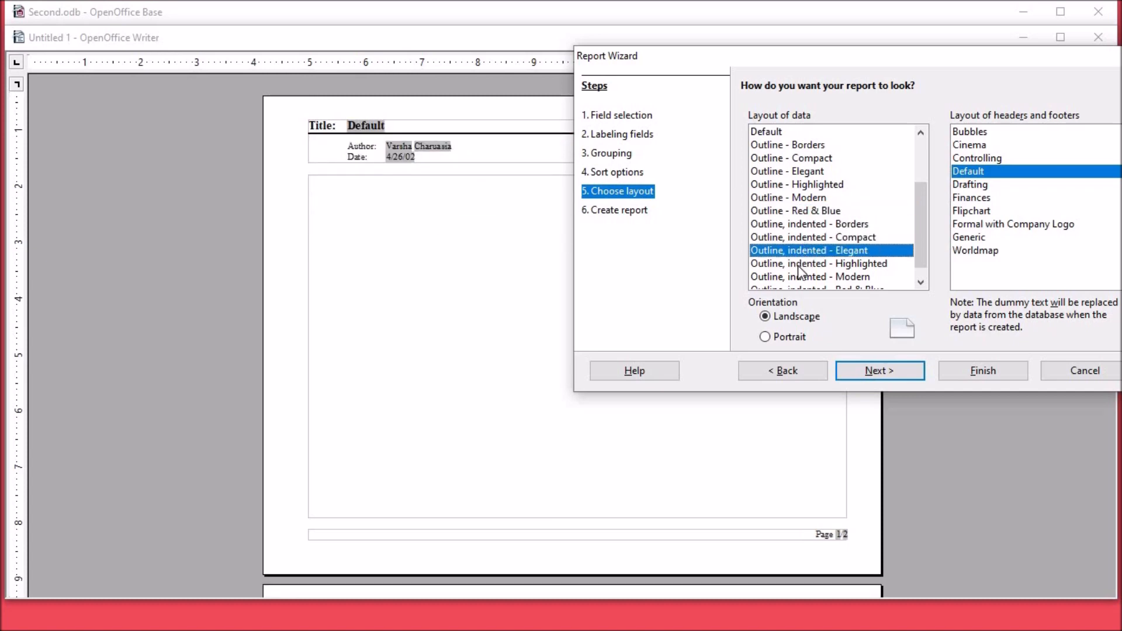
pyautogui.click(797, 263)
pyautogui.click(799, 276)
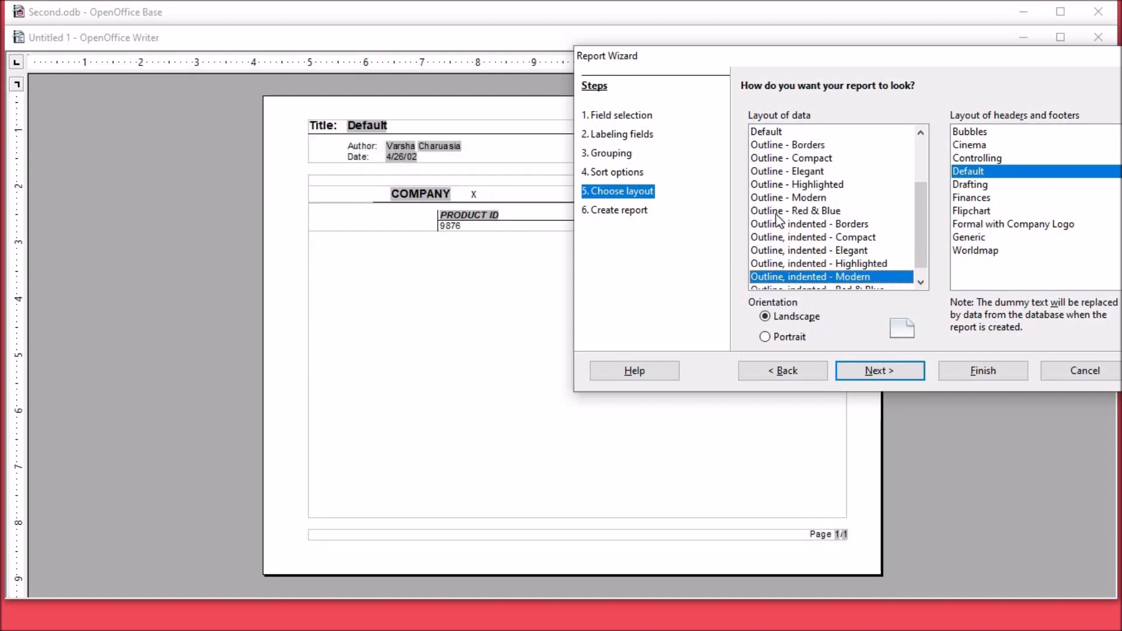
# Step: Apply the Outline - Red & Blue data layout in Landscape orientation and continue to the report creation options
pyautogui.click(776, 213)
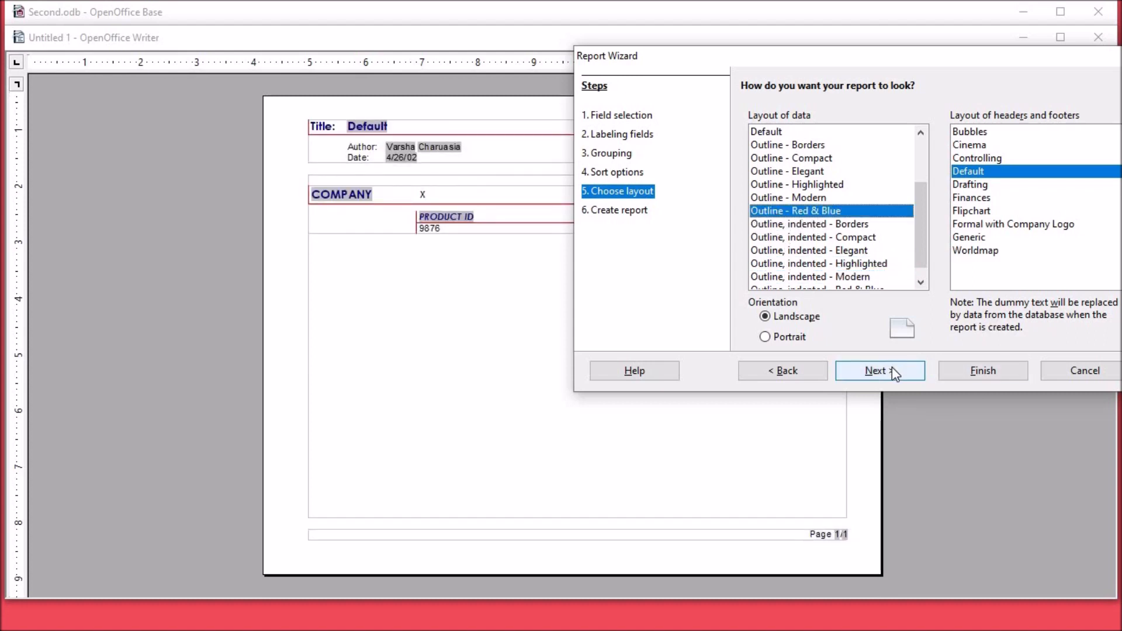
pyautogui.click(791, 337)
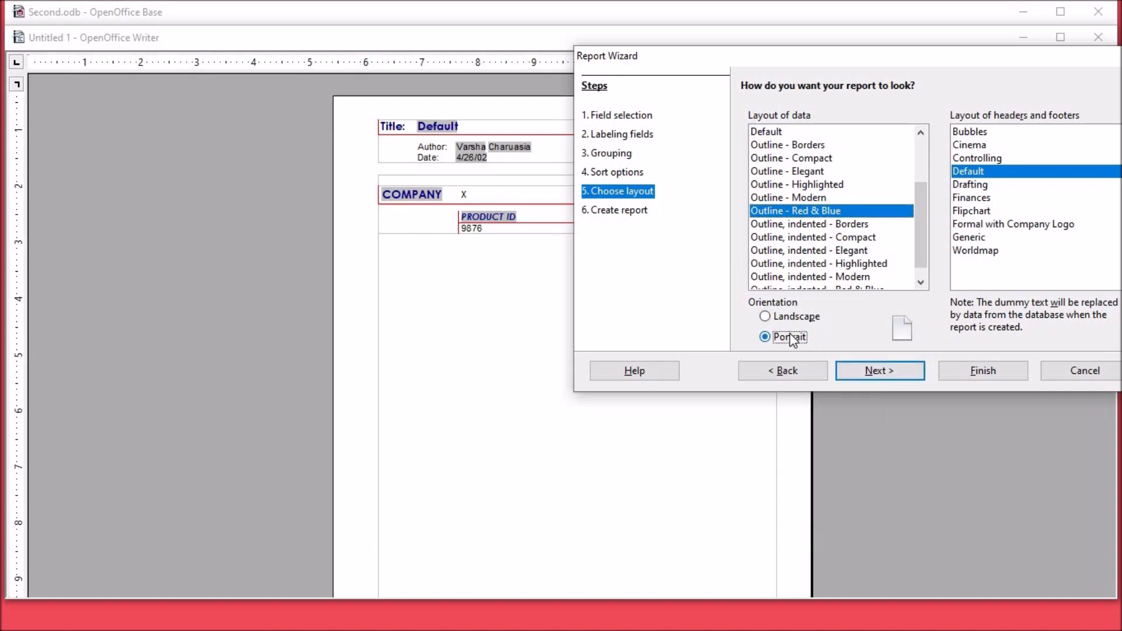
pyautogui.click(793, 317)
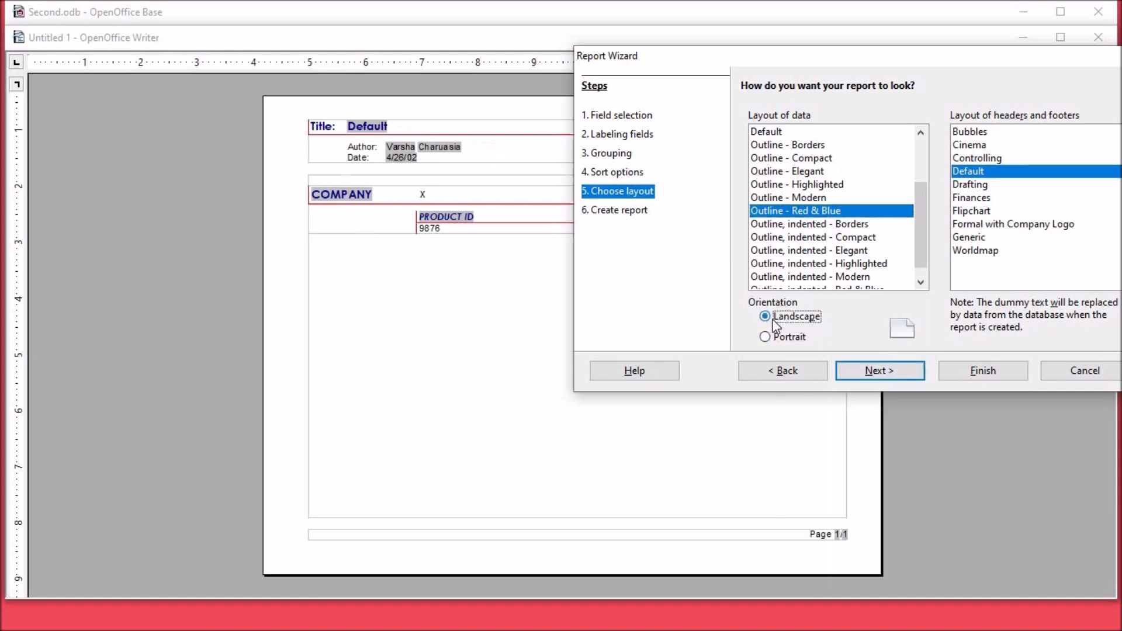
pyautogui.click(893, 371)
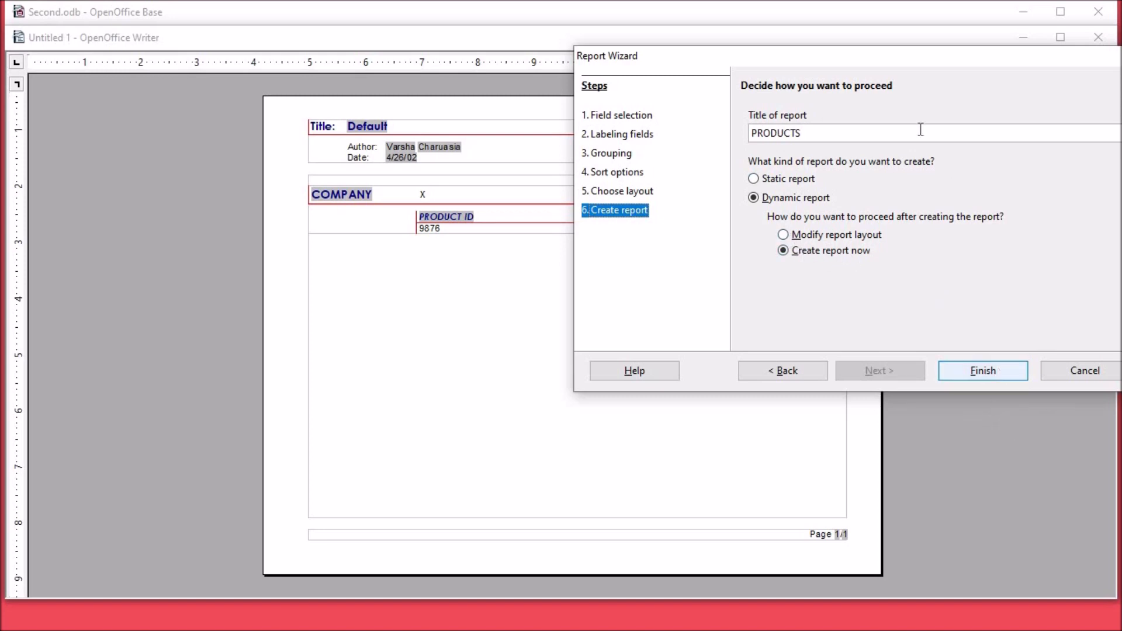
# Step: Title the report Inventory and finish creating it as a dynamic report
pyautogui.doubleClick(757, 132)
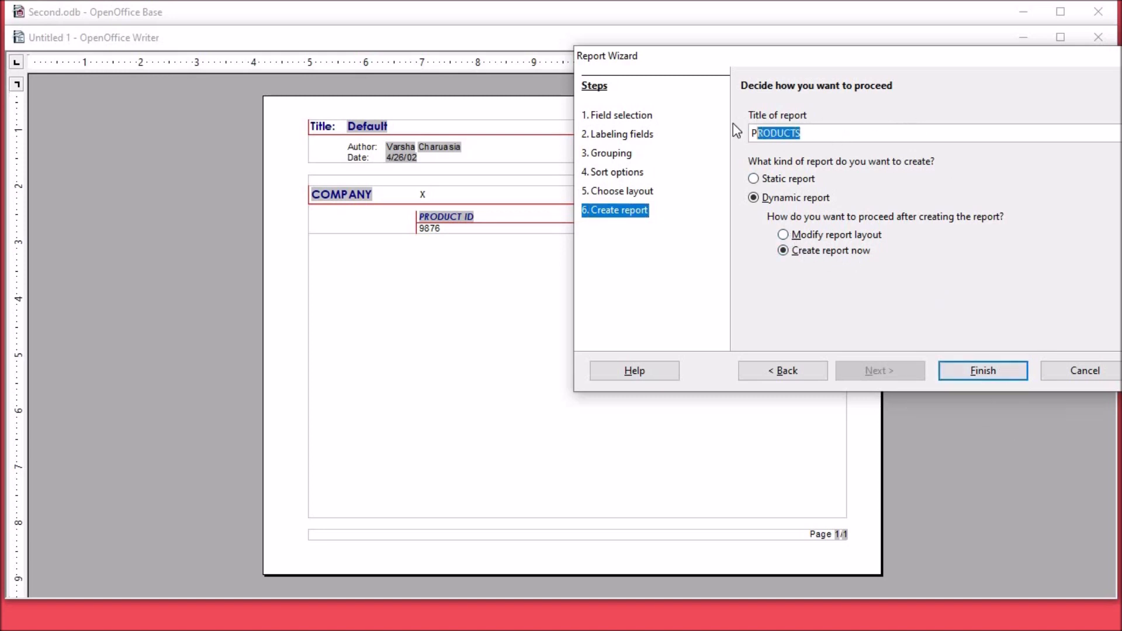
pyautogui.moveTo(866, 65); pyautogui.dragTo(752, 72)
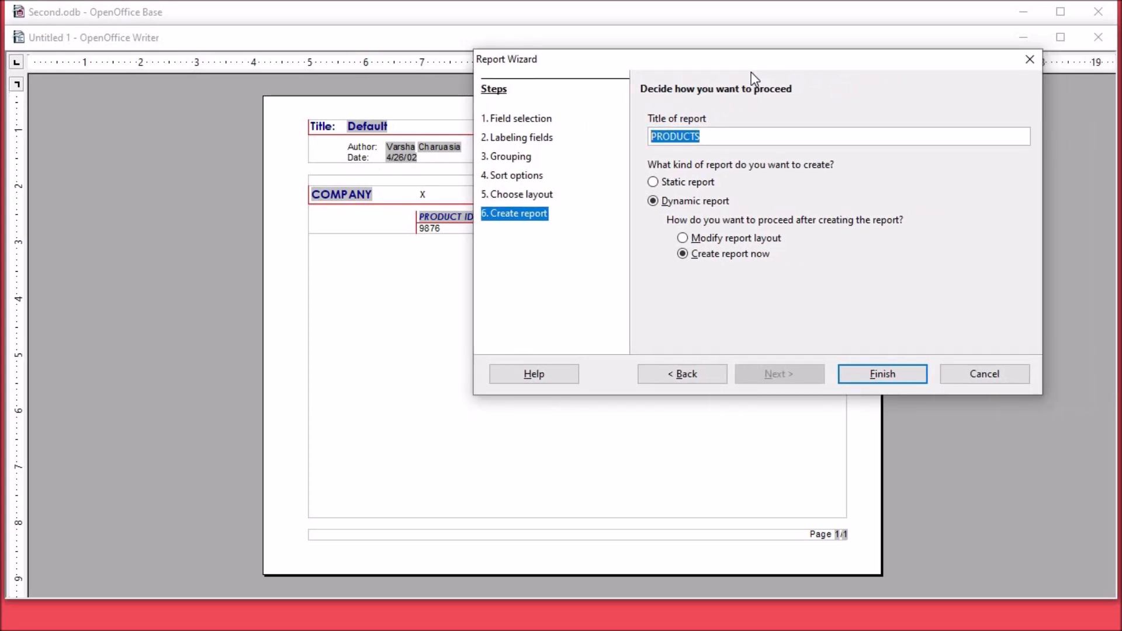
pyautogui.press('Right')
pyautogui.press('End')
pyautogui.press('BackSpace')
pyautogui.press('BackSpace')
pyautogui.press('BackSpace')
pyautogui.press('BackSpace')
pyautogui.press('BackSpace')
pyautogui.press('BackSpace')
pyautogui.press('BackSpace')
pyautogui.press('BackSpace')
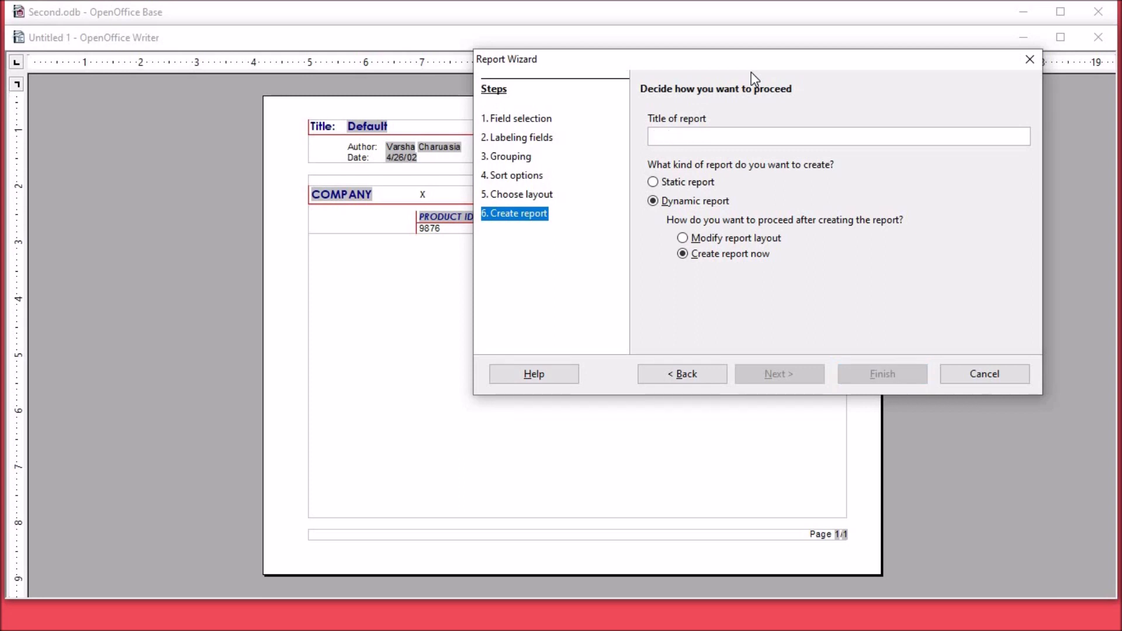
pyautogui.write('Inventory')
pyautogui.click(882, 374)
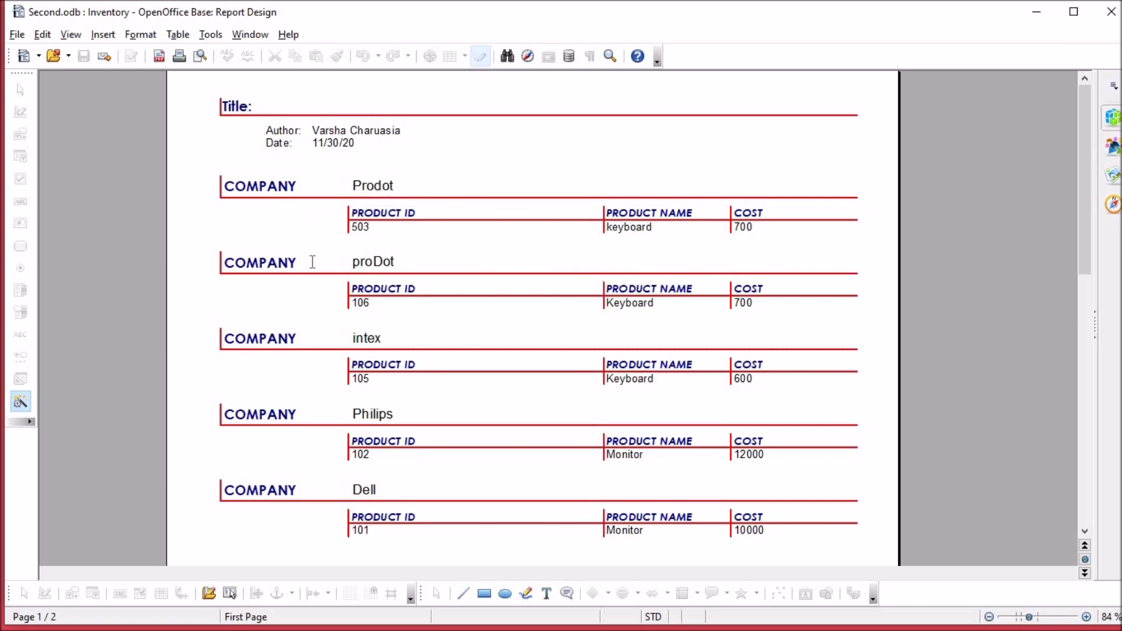
# Step: Examine the company groups and their product records on the finished report's first page
pyautogui.click(372, 186)
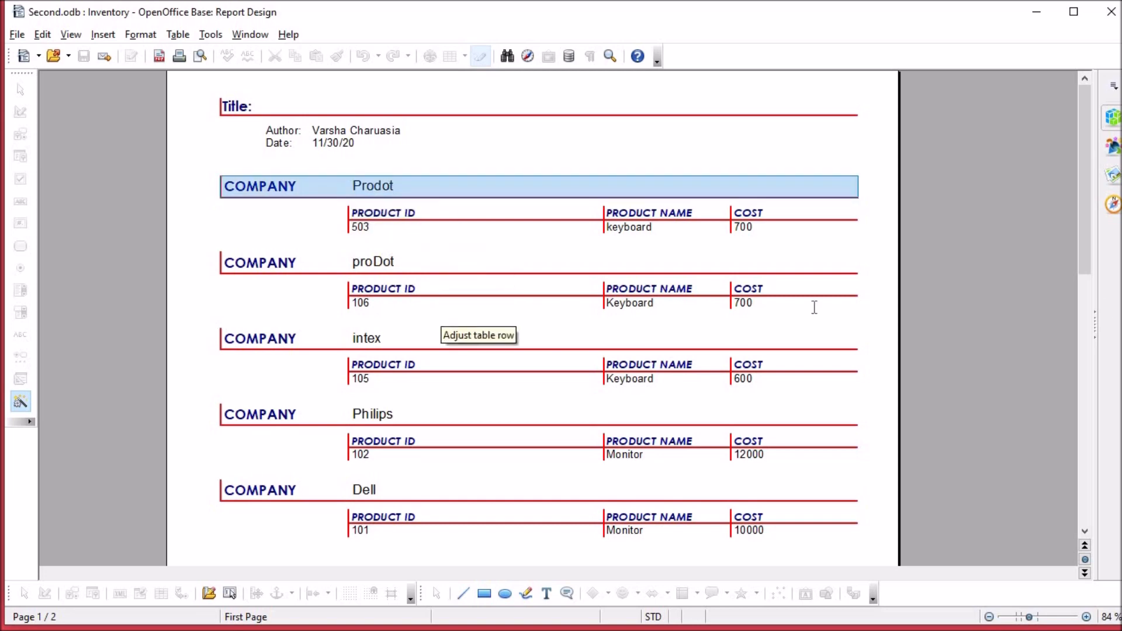
pyautogui.moveTo(1085, 258); pyautogui.dragTo(1084, 302)
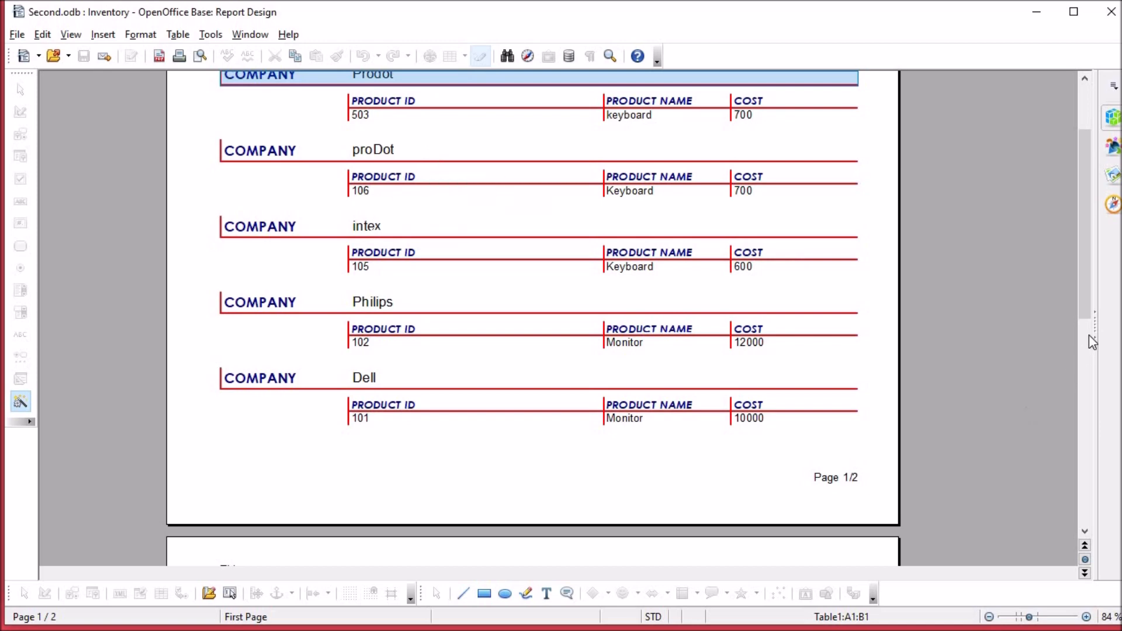
pyautogui.moveTo(1085, 310); pyautogui.dragTo(1108, 186)
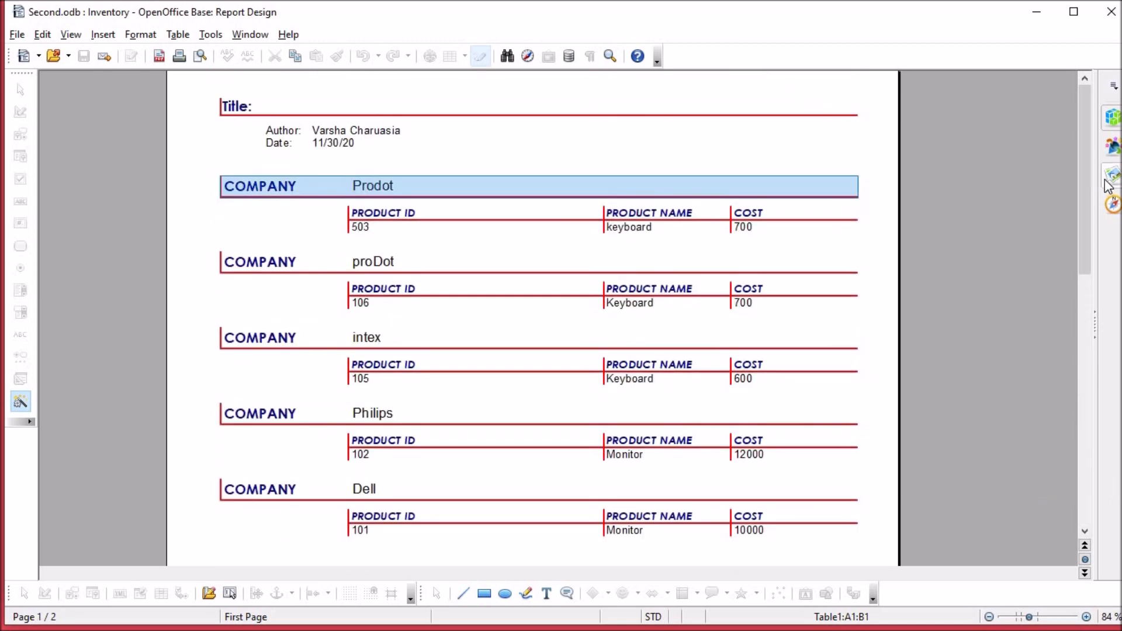